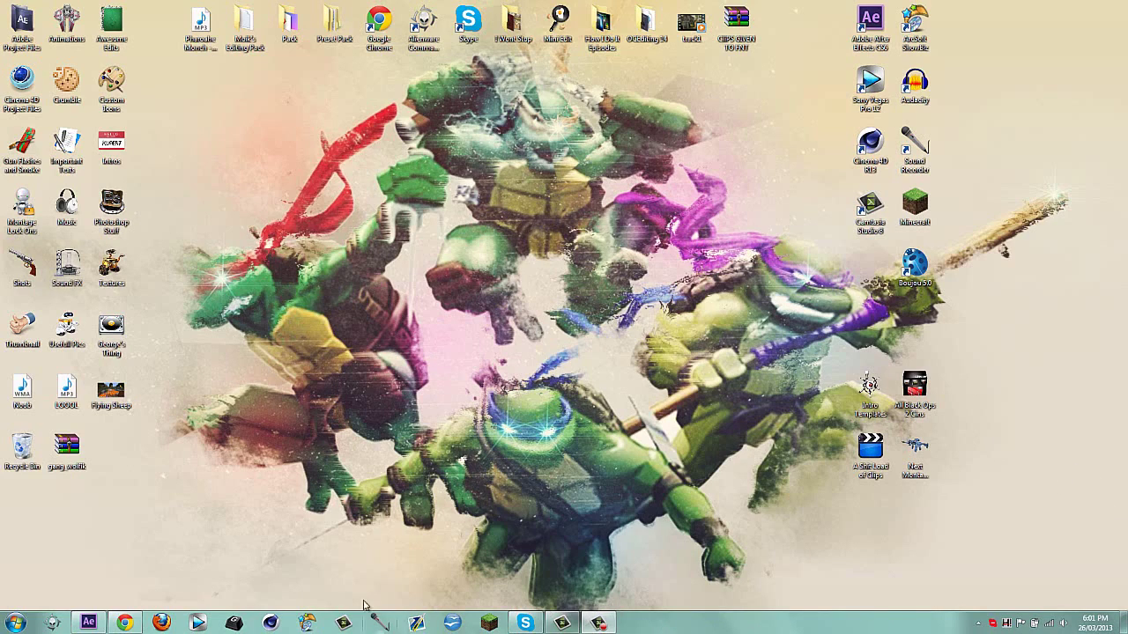
Switch to Chrome and play the GXMZ0 video to view the example effect.
click(124, 623)
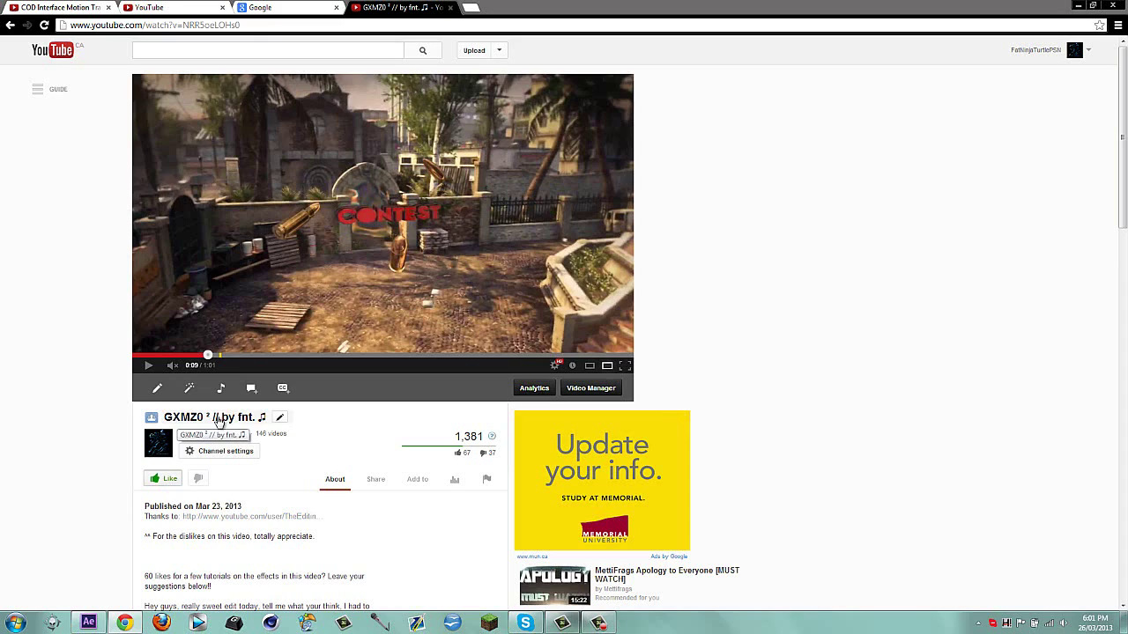
click(335, 301)
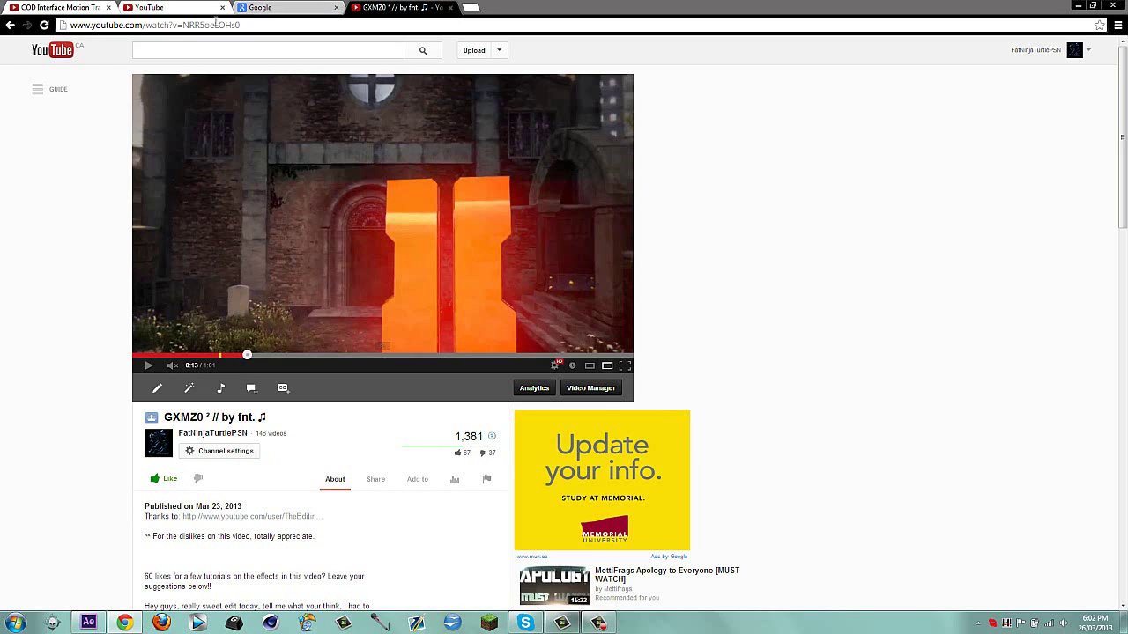
click(277, 8)
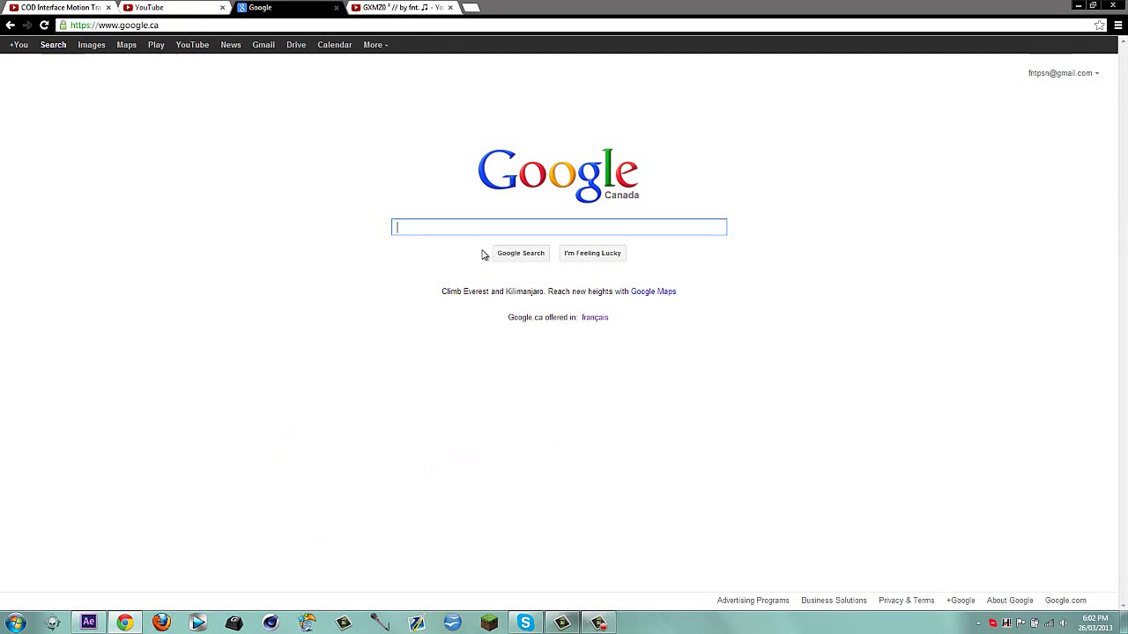
text(do t)
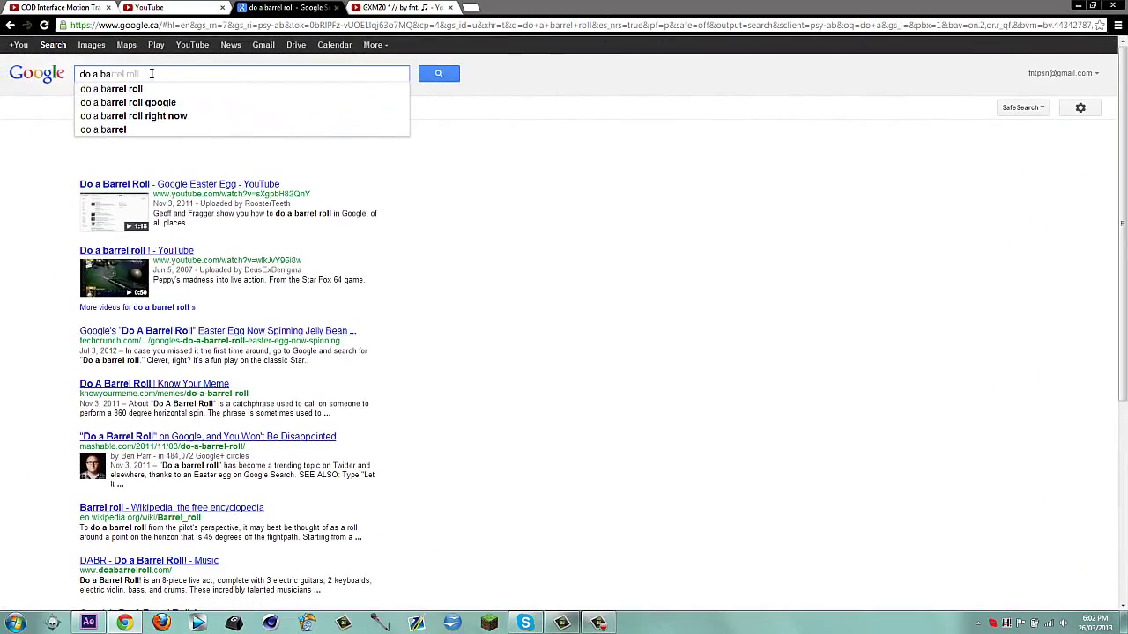
drag(150, 74, 11, 81)
key(BackSpace)
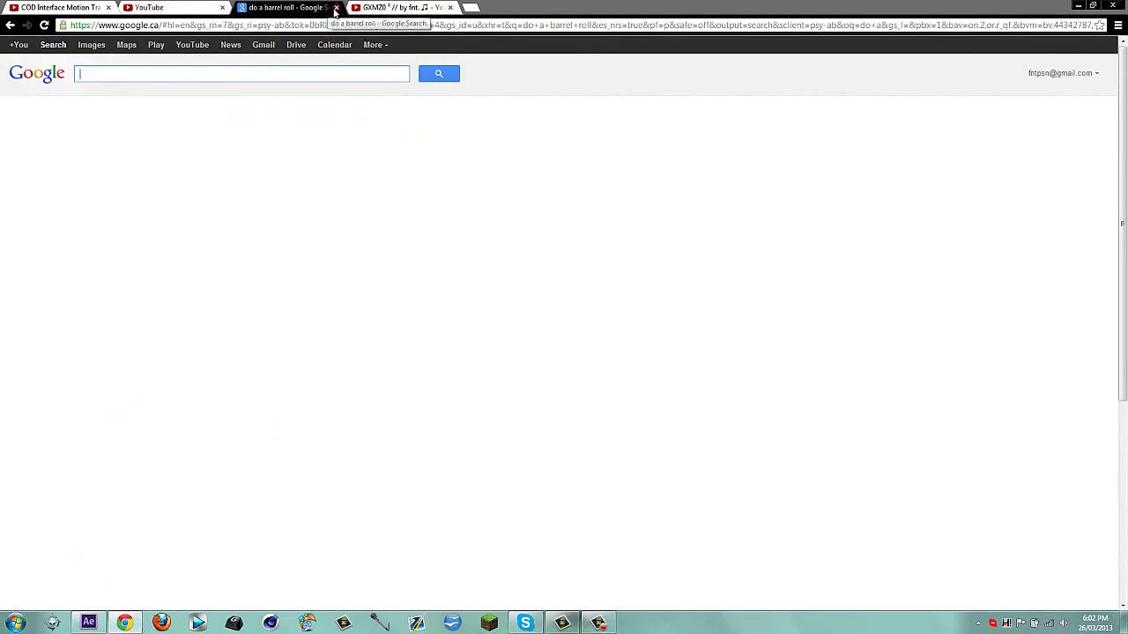
click(336, 7)
Switch to After Effects and scrub the track1 composition to 0;00;02;14.
click(124, 623)
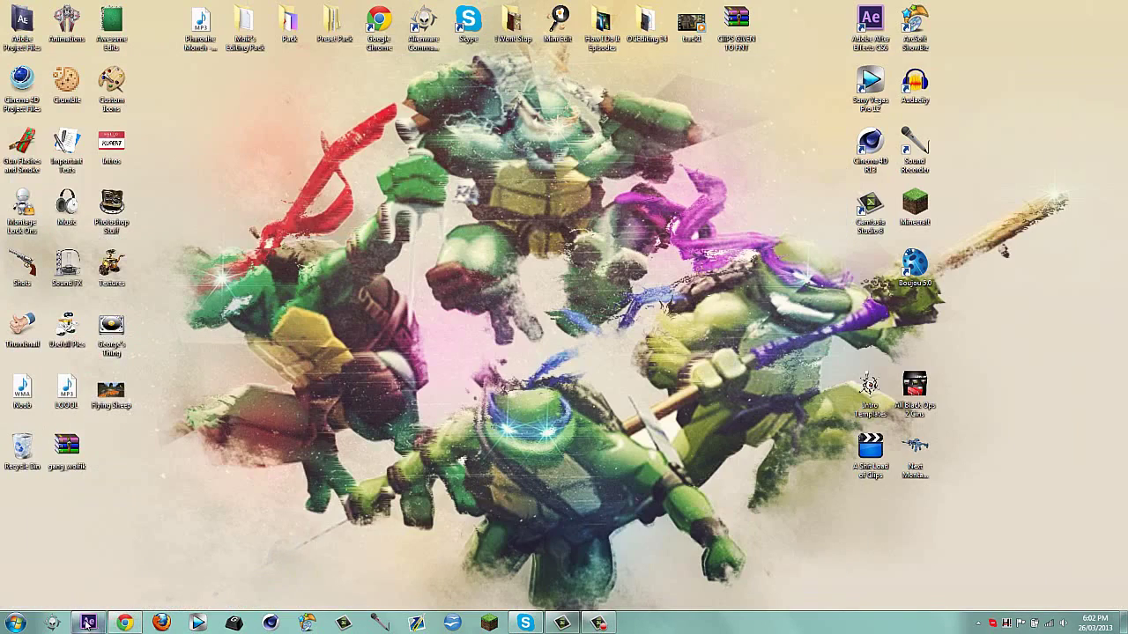
click(88, 623)
drag(35, 151, 23, 368)
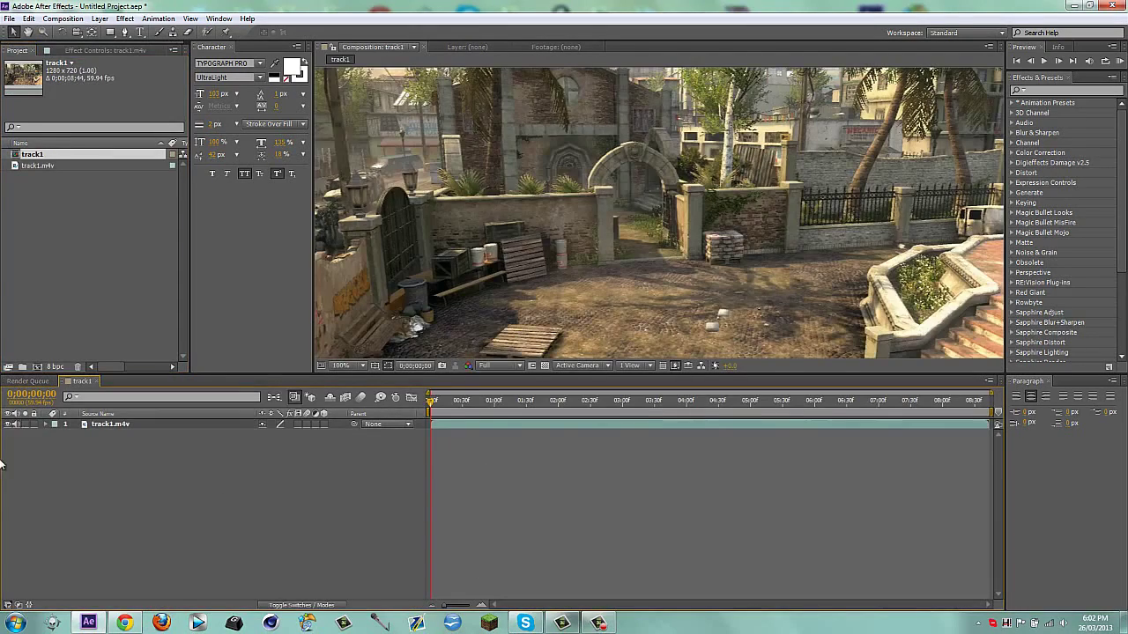
mouse_move(589, 403)
mouse_down()
mouse_move(479, 404)
mouse_move(573, 403)
mouse_up()
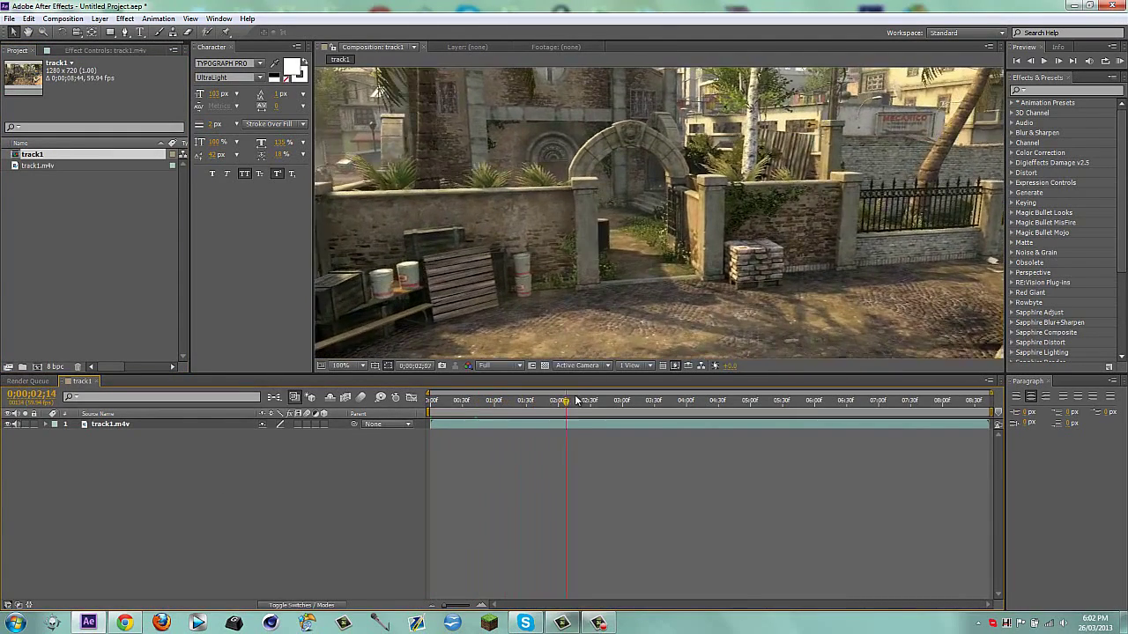
scroll(636, 214, down, 2)
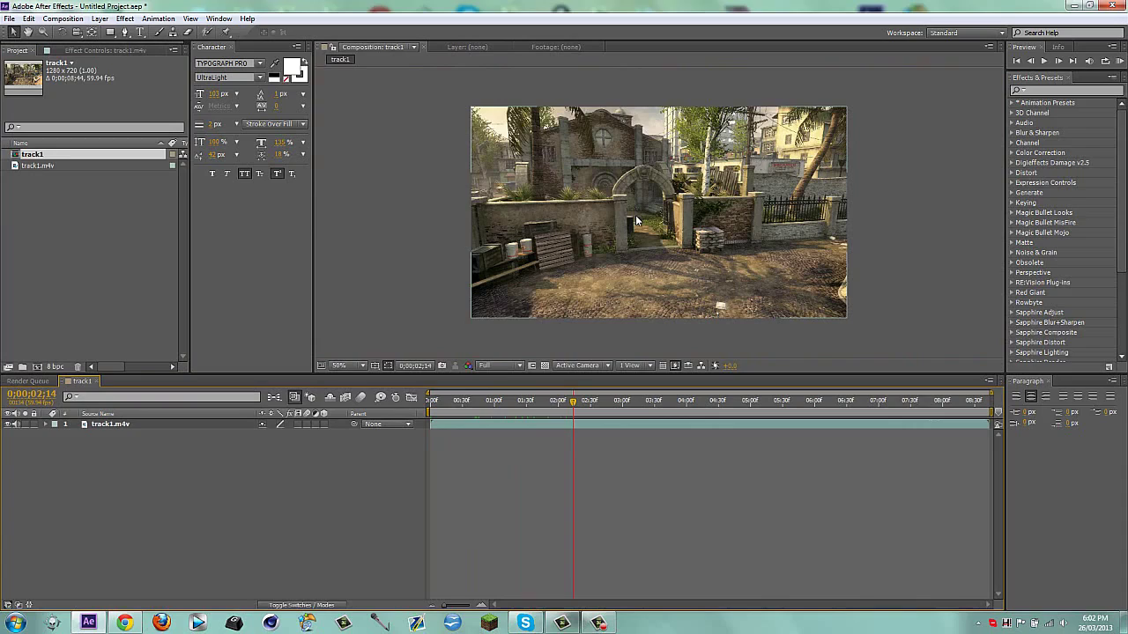
Add an adjustment layer named Distort above the footage and move the playhead to 0;00;04;21.
key(ctrl+alt+y)
key(Return)
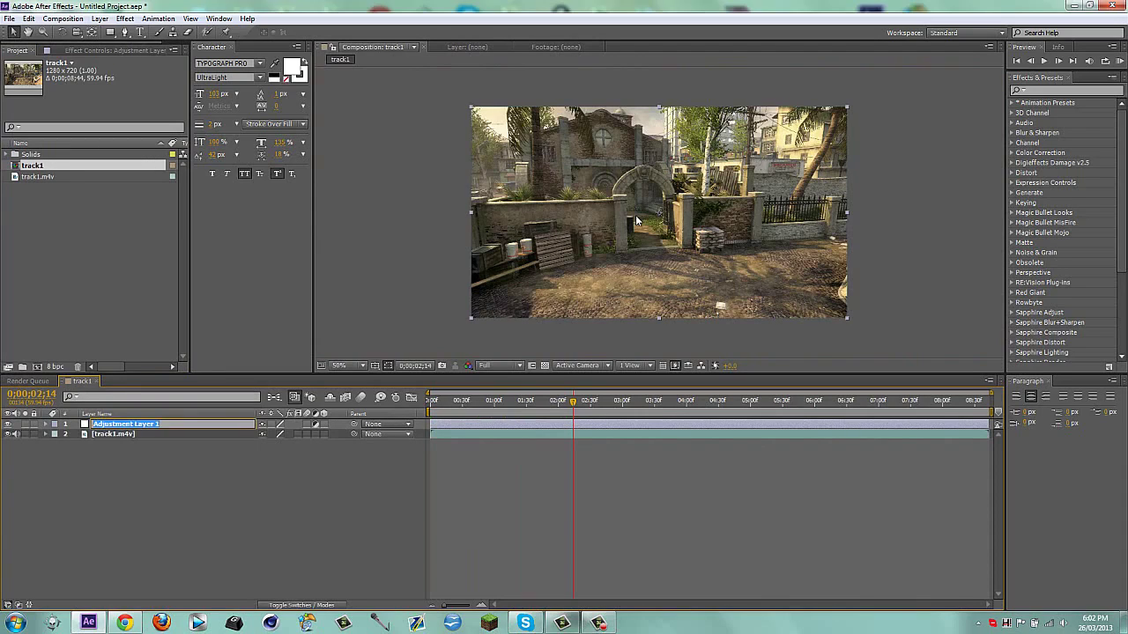
text(Distort)
key(Return)
click(302, 563)
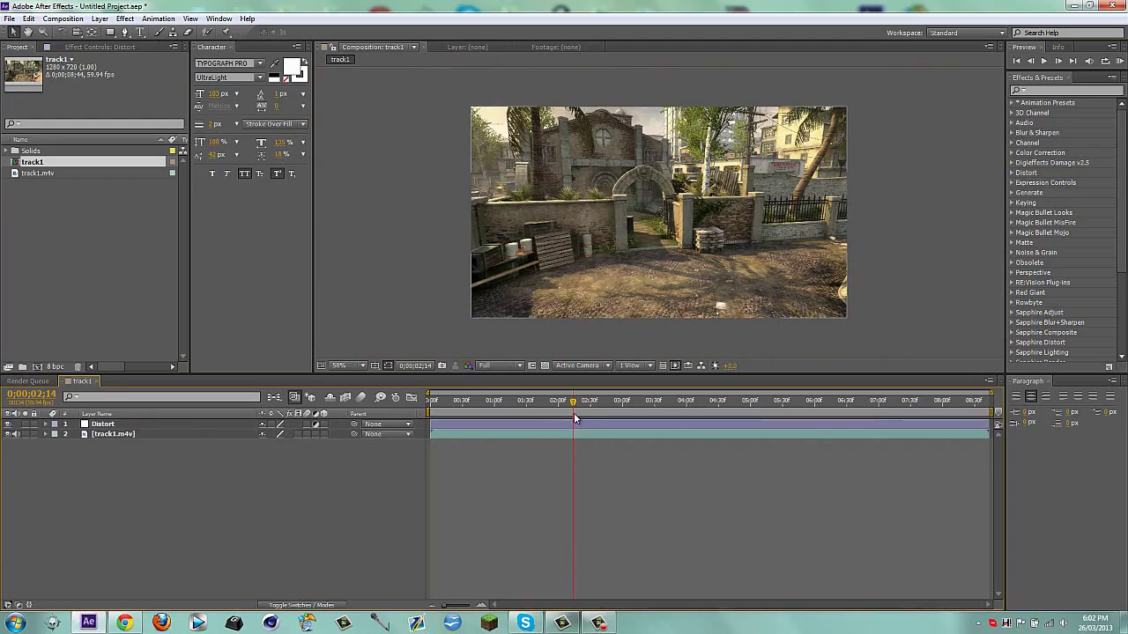
drag(574, 412, 709, 410)
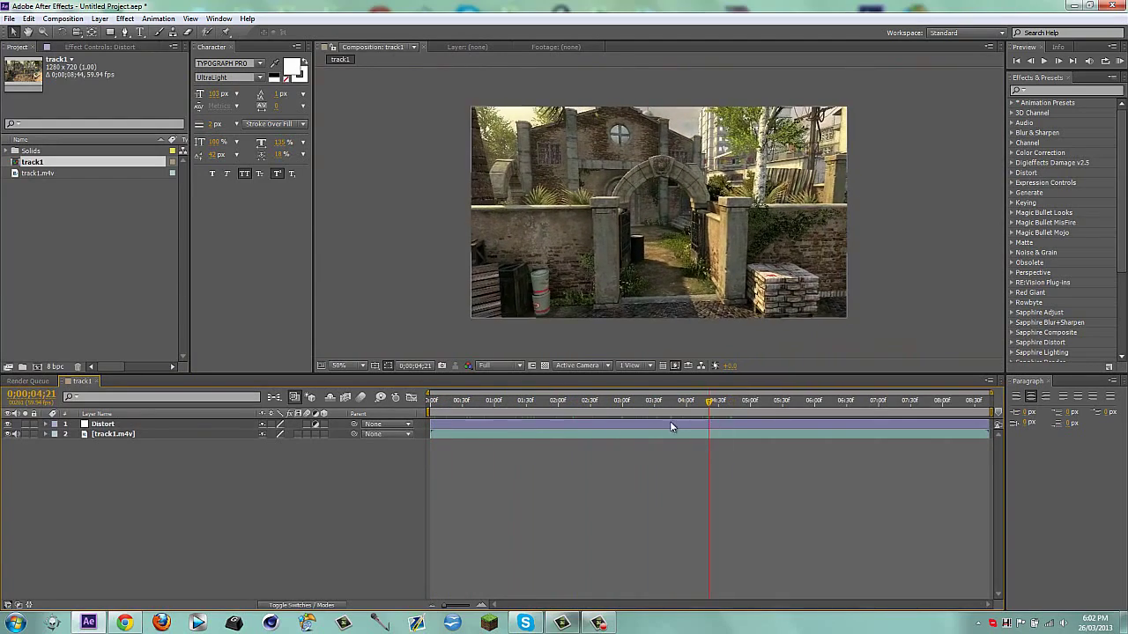
click(670, 426)
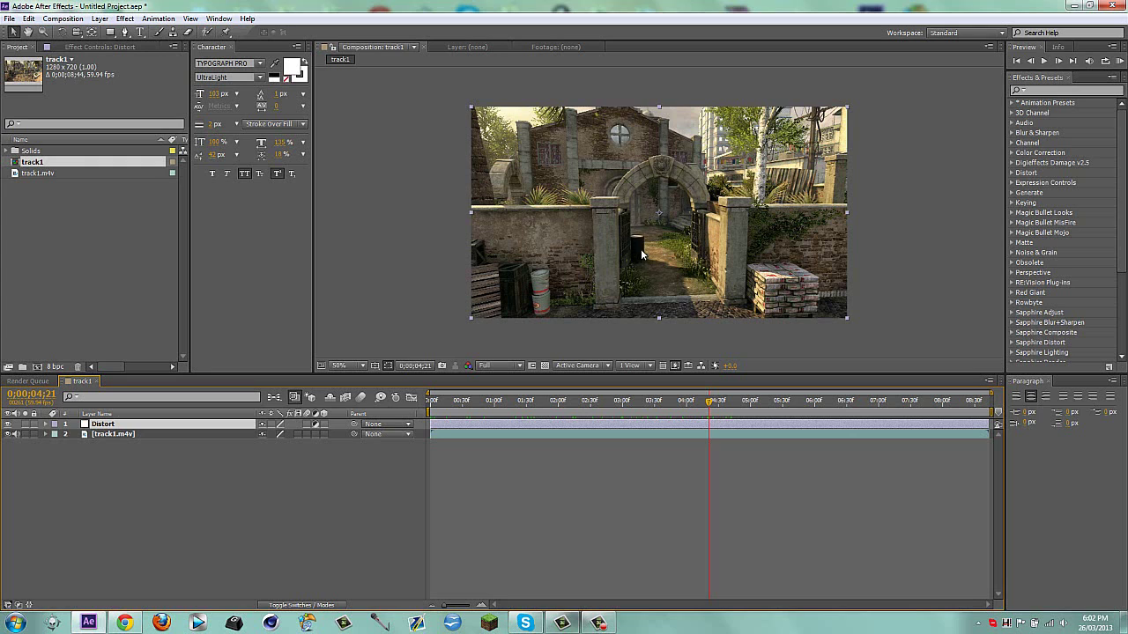
Try the S_DistortChroma effect on the Distort layer and remove it.
click(1070, 90)
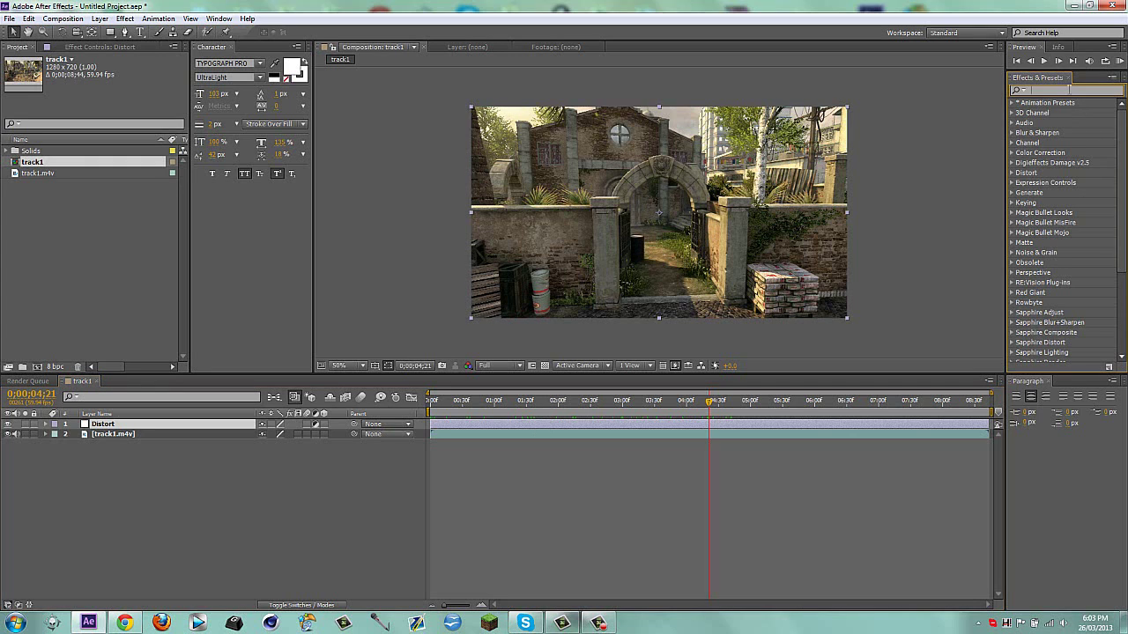
text(di)
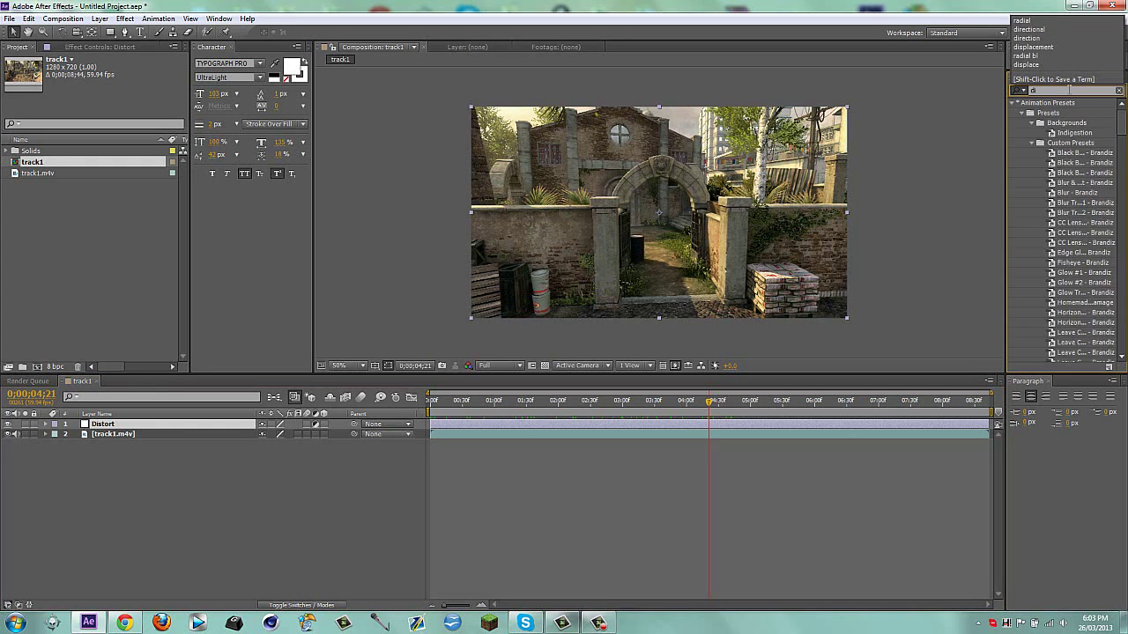
text(stor)
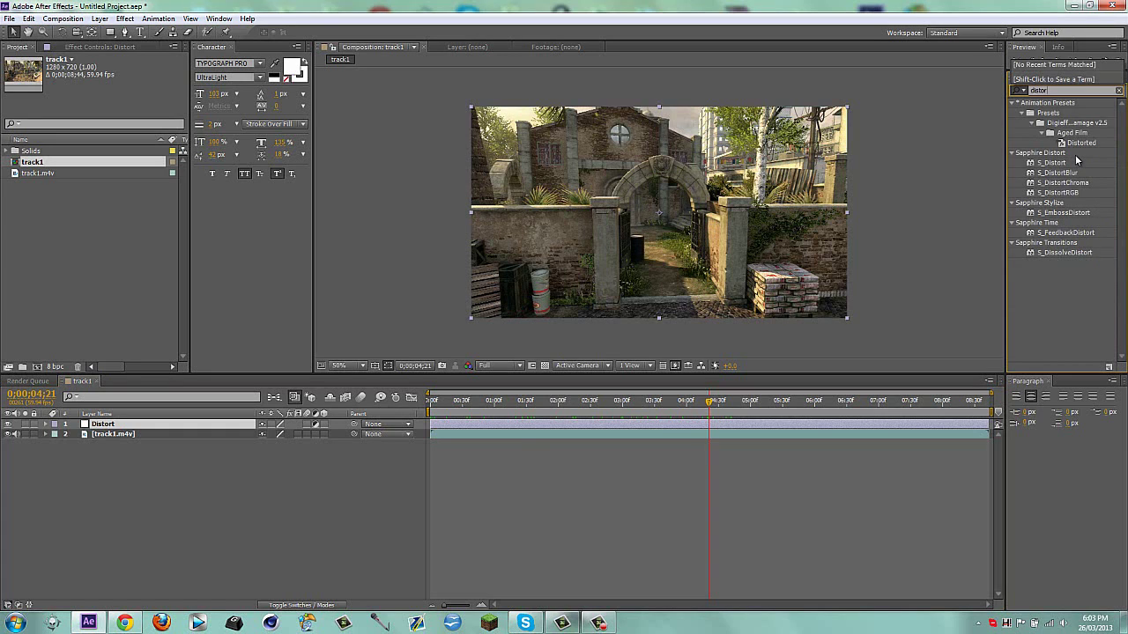
text(tc)
drag(1081, 114, 714, 224)
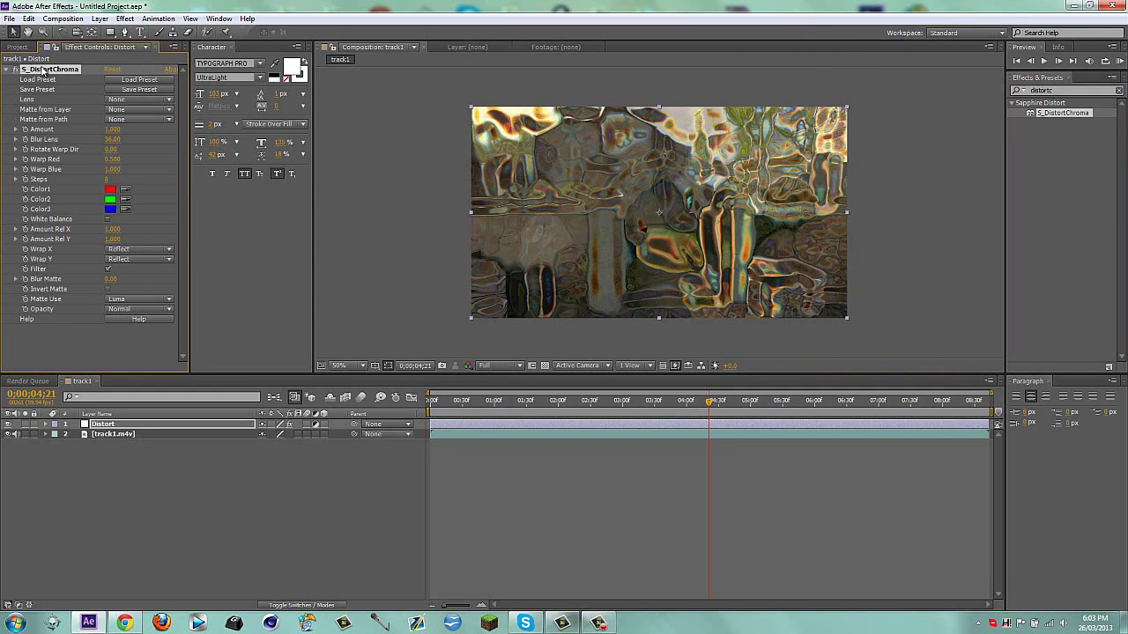
key(Delete)
click(487, 368)
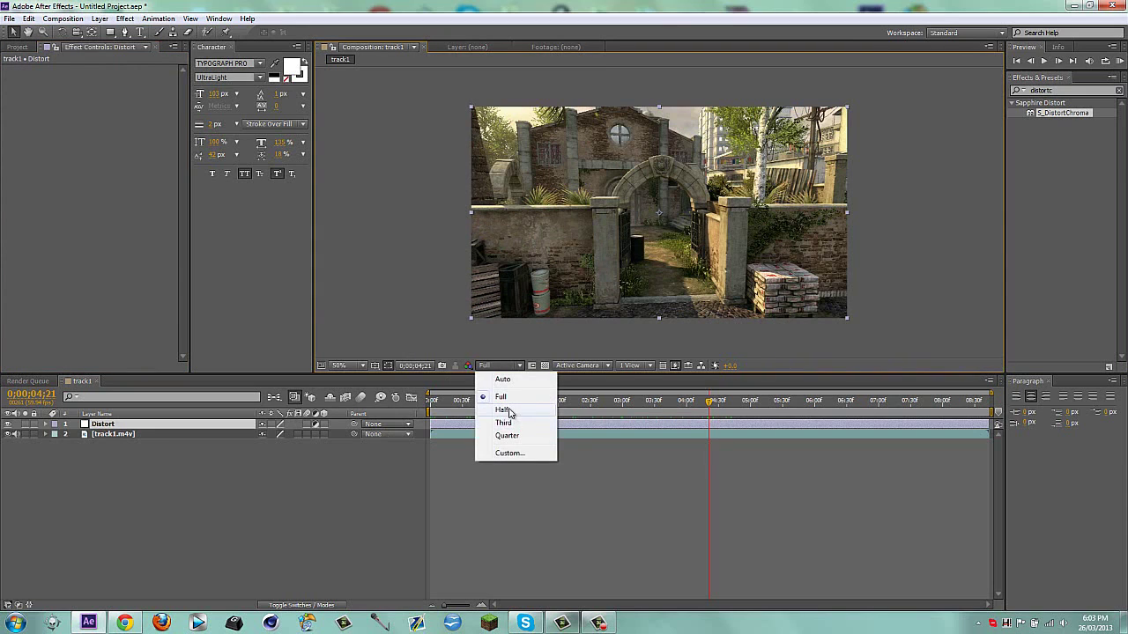
click(507, 396)
click(747, 441)
Start a Pen tool mask on the Distort layer, tracing the right side of the gateway opening up to the arch.
click(714, 424)
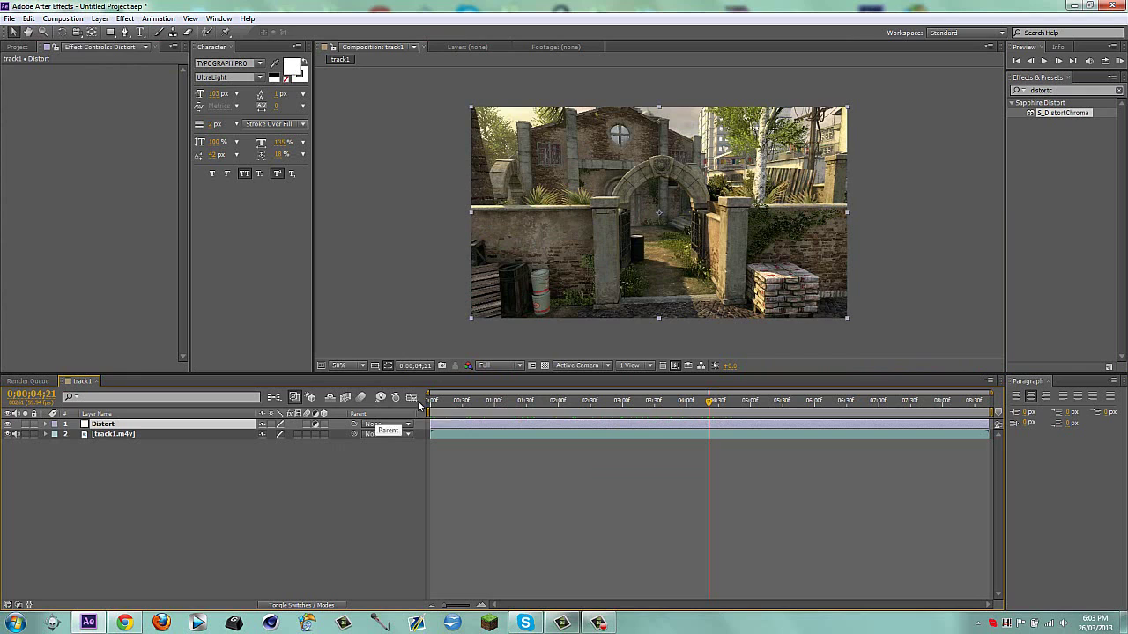
key(h)
scroll(658, 263, up, 1)
drag(674, 262, 632, 278)
scroll(608, 264, up, 2)
scroll(608, 266, down, 1)
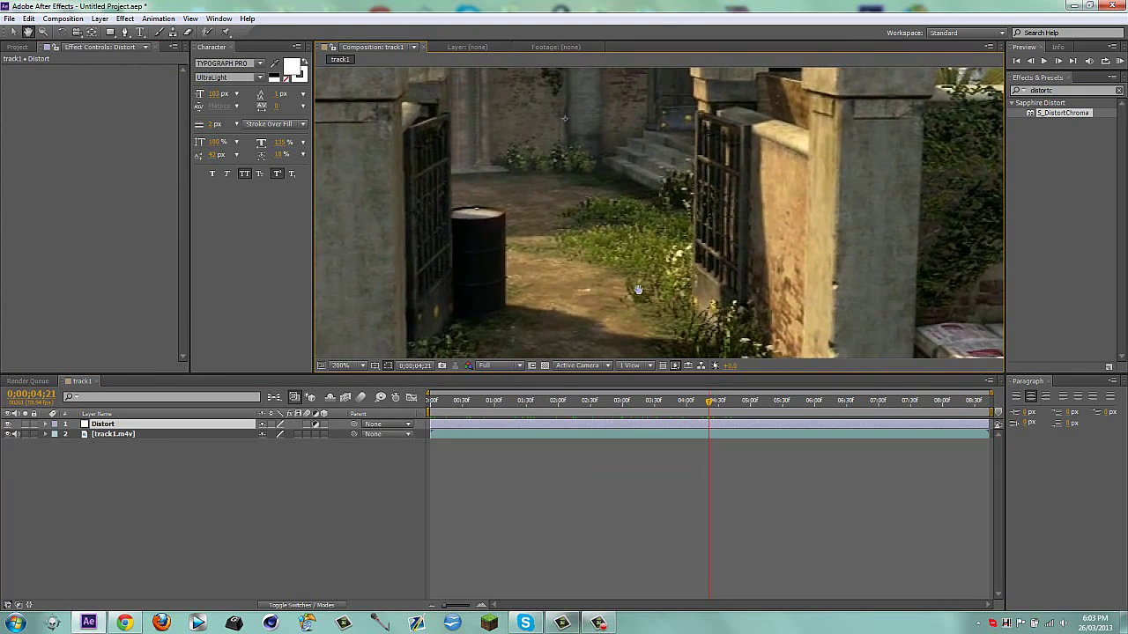
key(g)
click(690, 318)
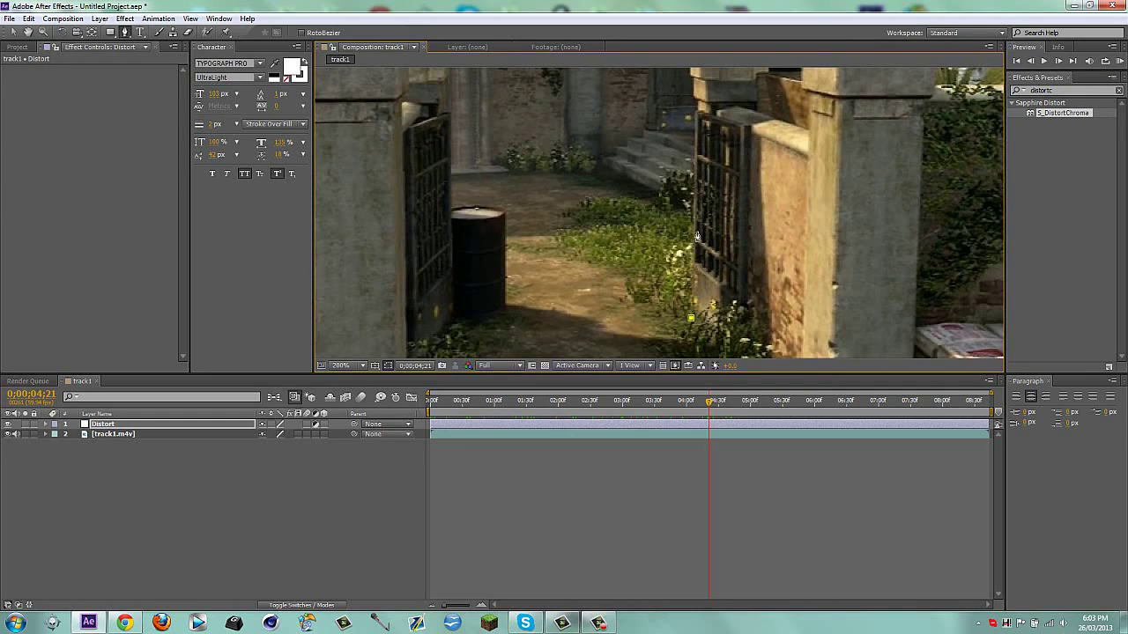
click(694, 204)
click(693, 177)
drag(693, 91, 690, 71)
Trace the inner arch curve and the gateway's left side down to the barrel's base, and close the mask along the ground.
key(space)
drag(690, 117, 727, 267)
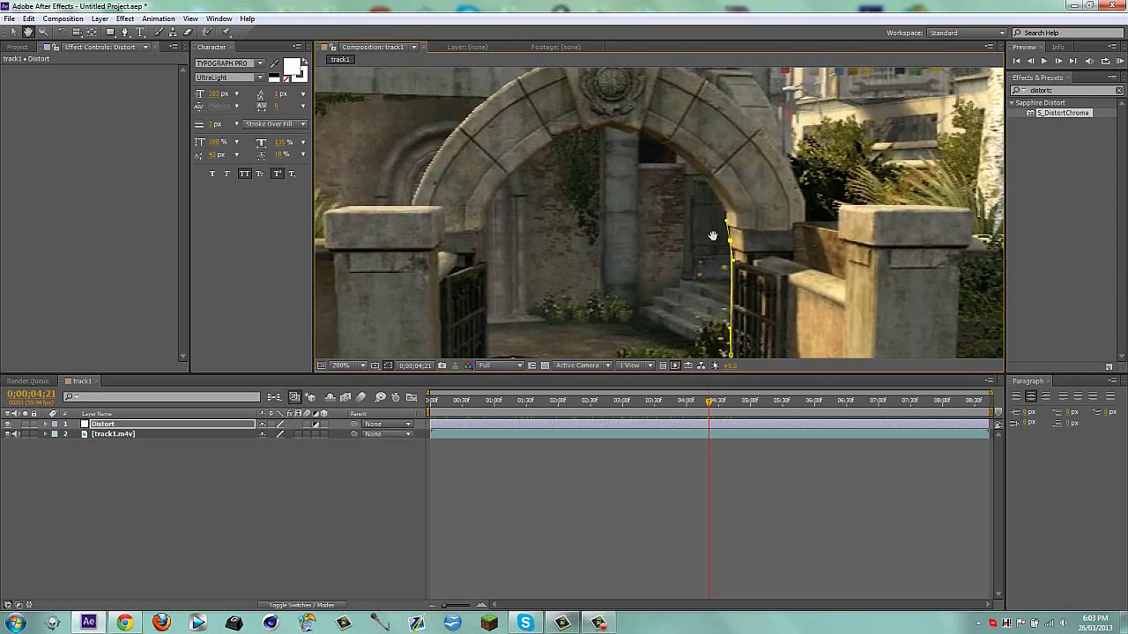
click(634, 133)
drag(633, 133, 555, 115)
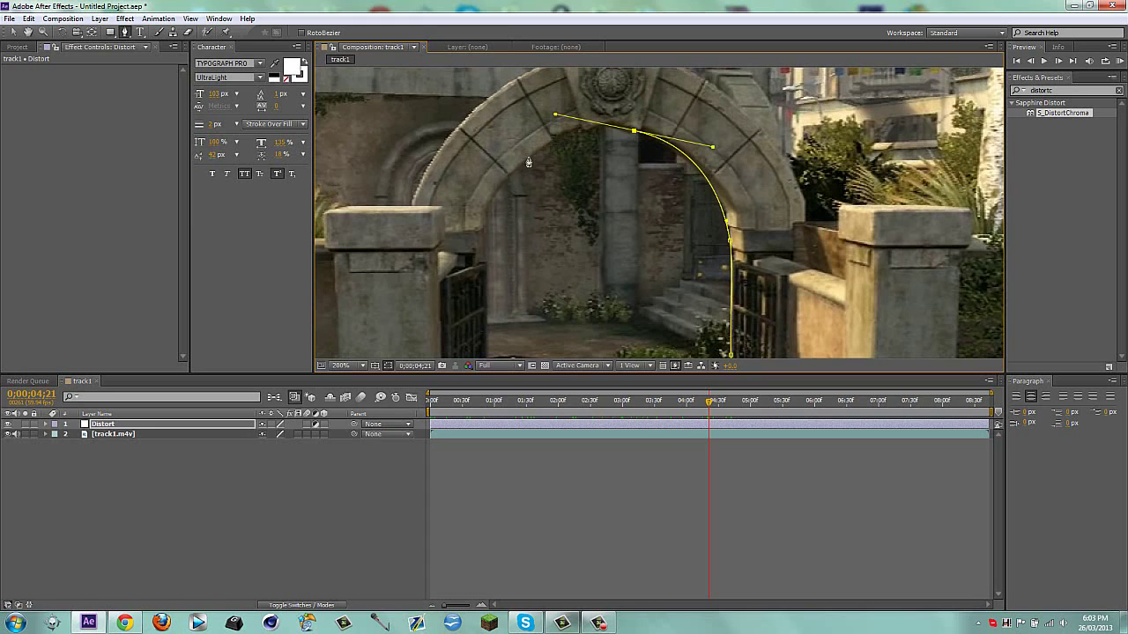
drag(487, 205, 474, 243)
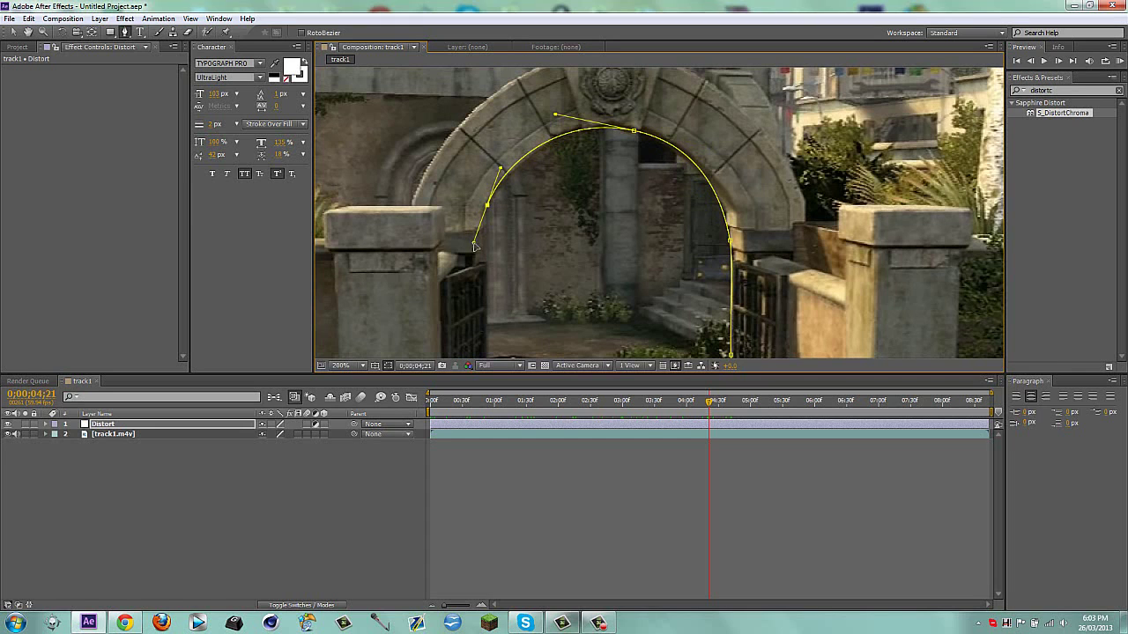
drag(481, 303, 535, 139)
key(space)
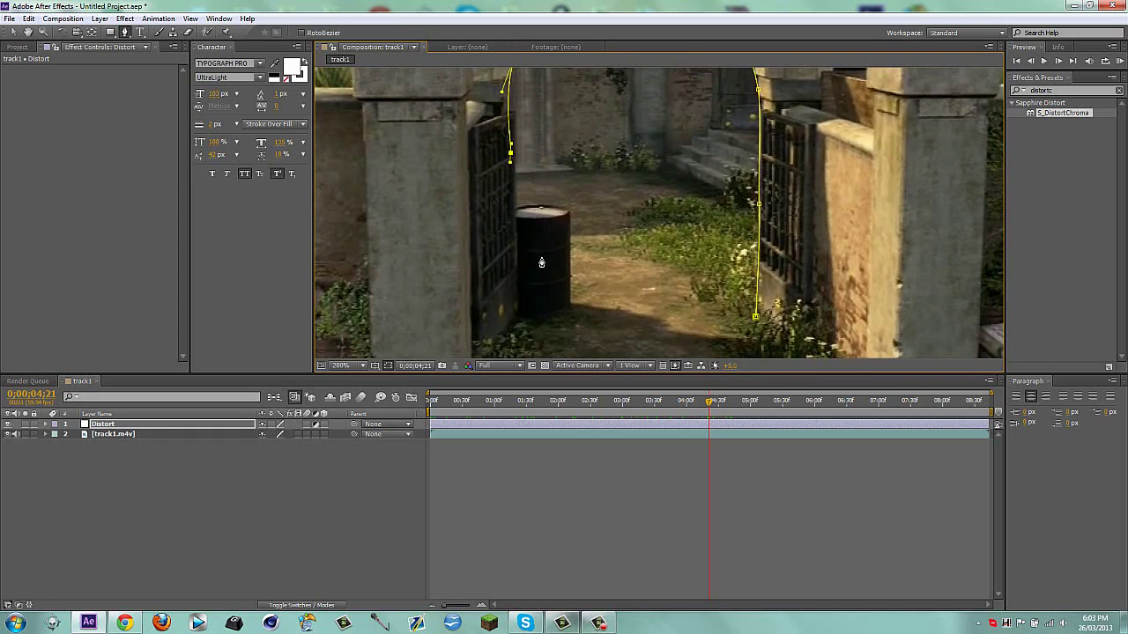
click(519, 311)
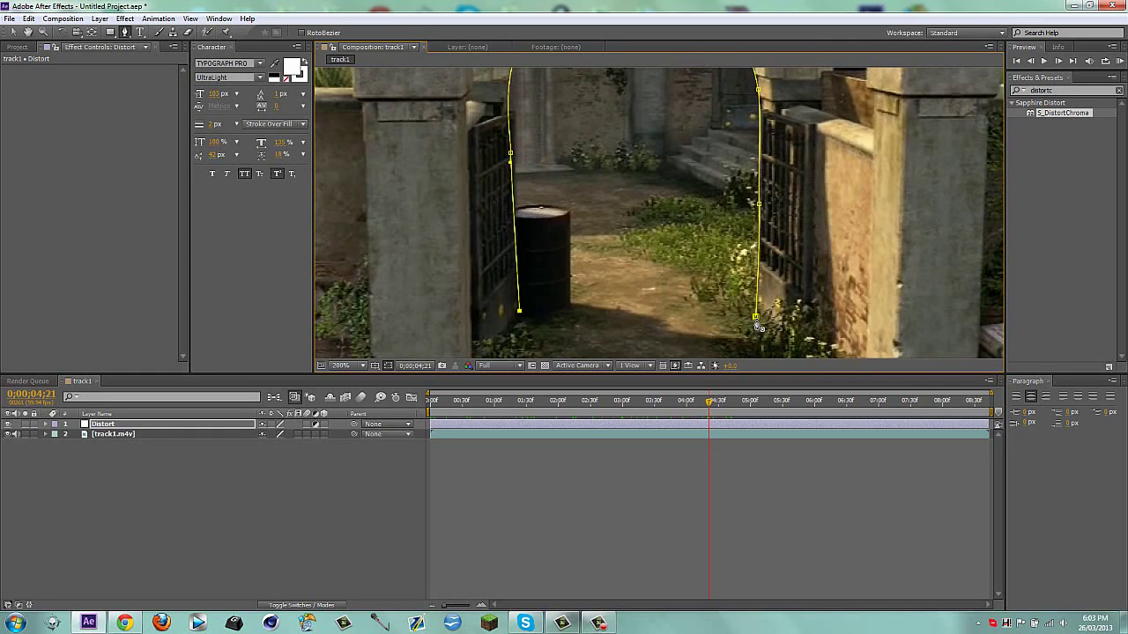
click(754, 314)
Turn on Mask Path keyframing for the Distort layer at 0;00;04;21.
key(m)
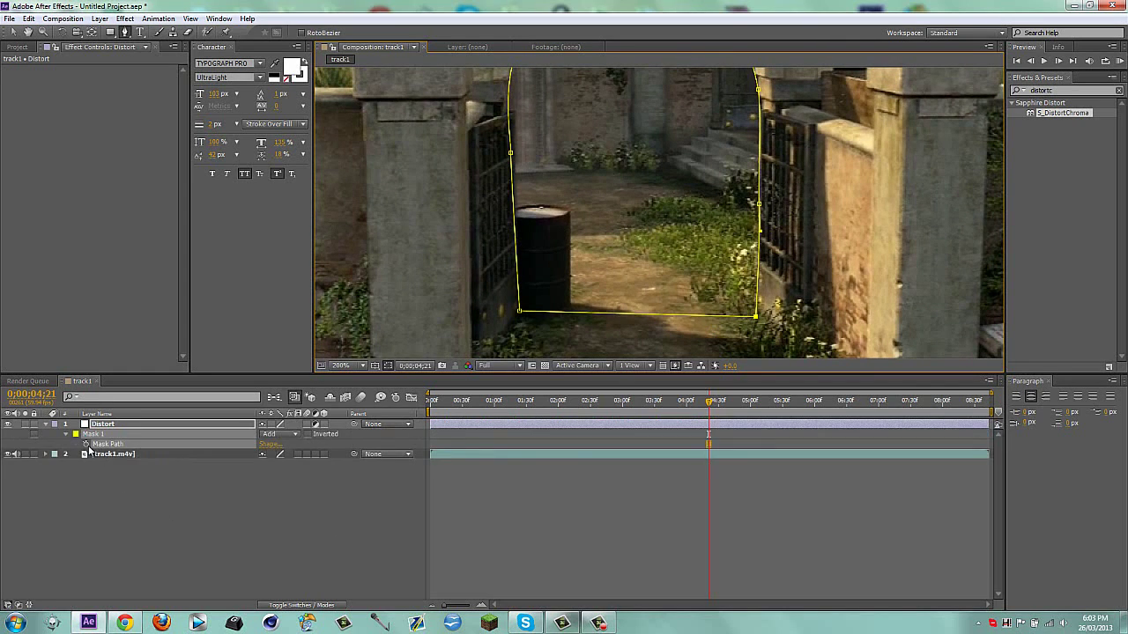
click(85, 444)
scroll(663, 252, down, 1)
key(Home)
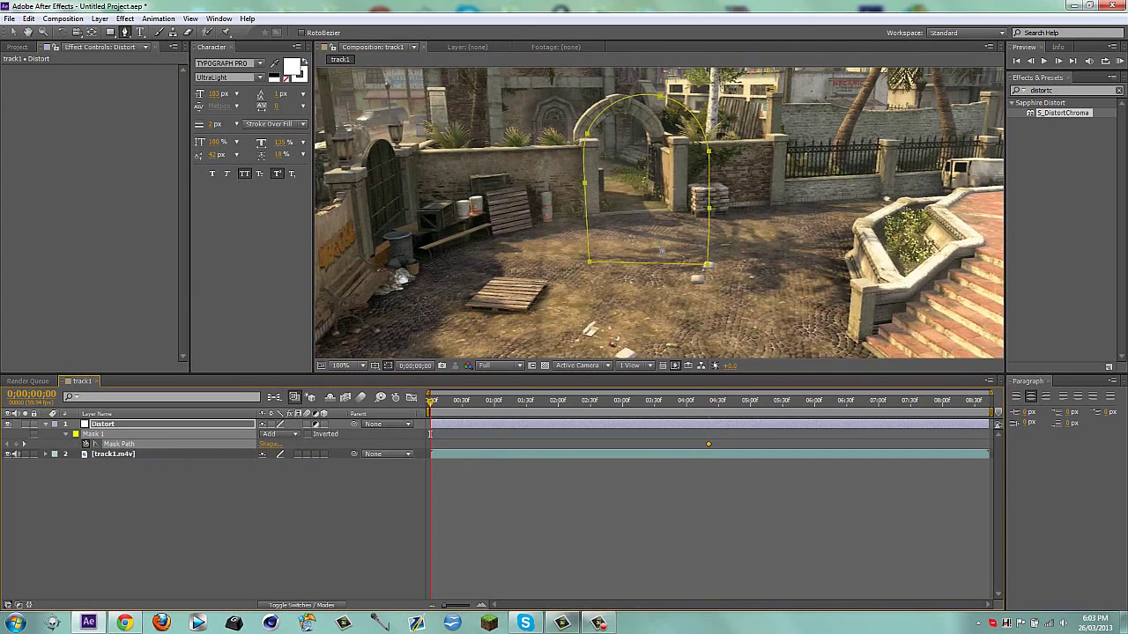
click(27, 445)
key(v)
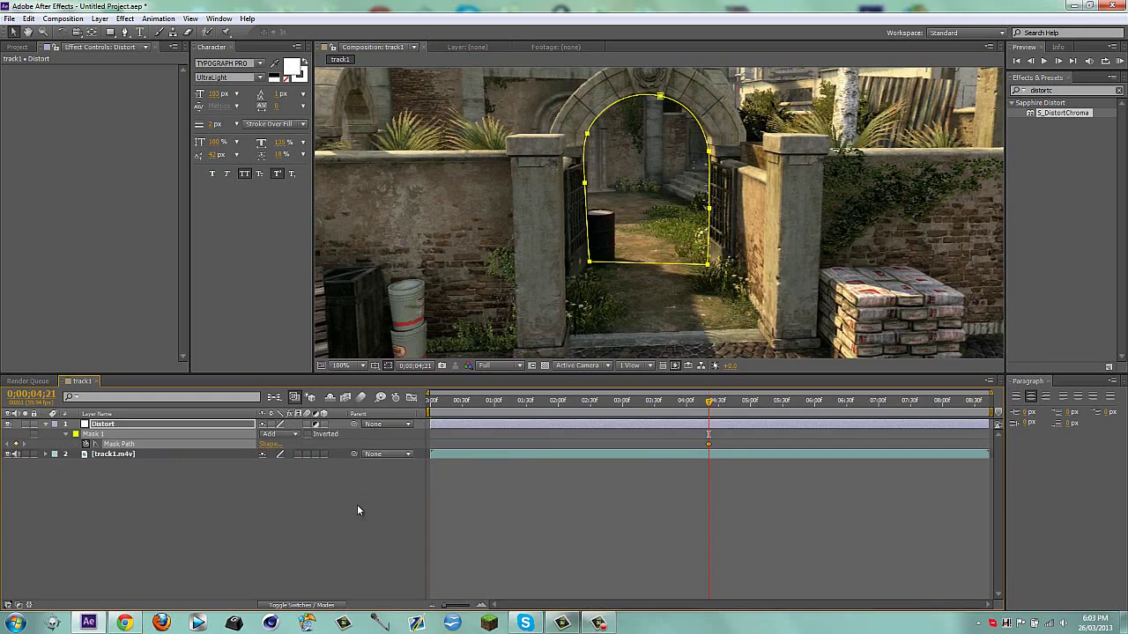
At 0;00;04;41, move the mask's right-side points outward to fit the gateway's right edge.
click(357, 504)
click(703, 430)
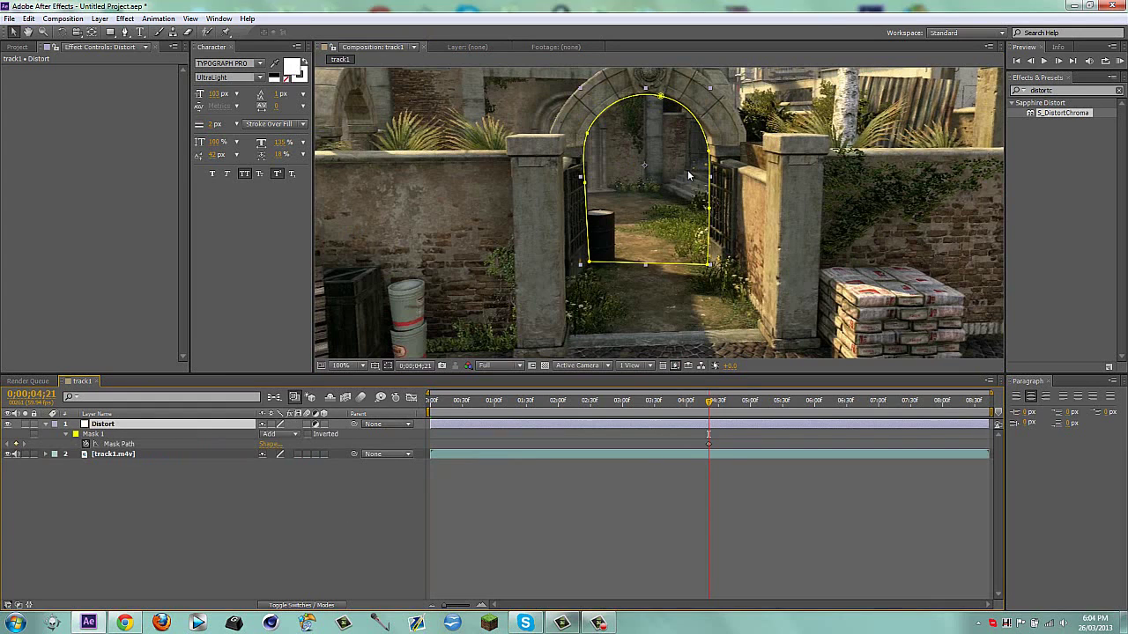
key(shift+Page_Down)
key(shift+Page_Down)
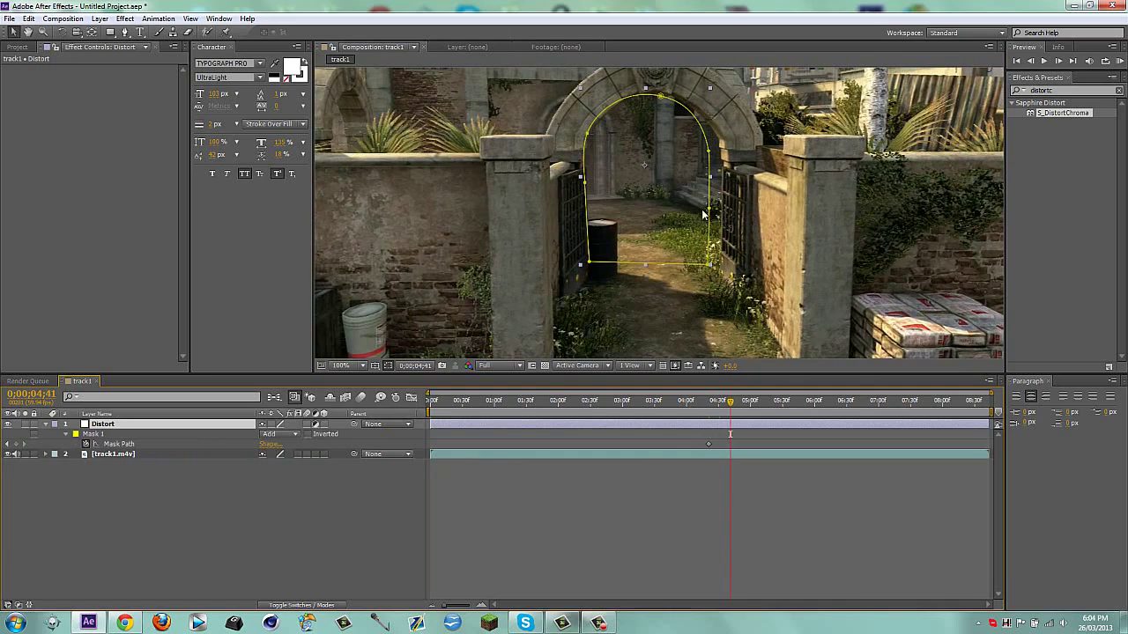
drag(708, 263, 719, 276)
drag(710, 210, 720, 203)
drag(709, 151, 721, 144)
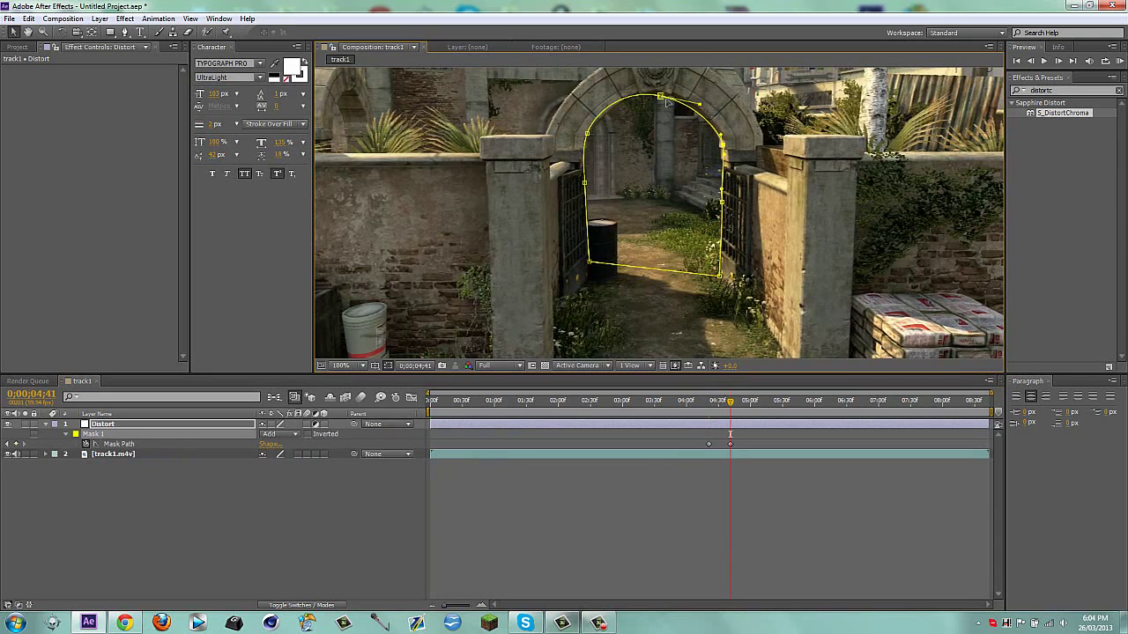
Adjust the mask's top and left-side points at 0;00;04;41 to follow the arch and the left gate.
drag(661, 96, 660, 94)
drag(587, 134, 585, 140)
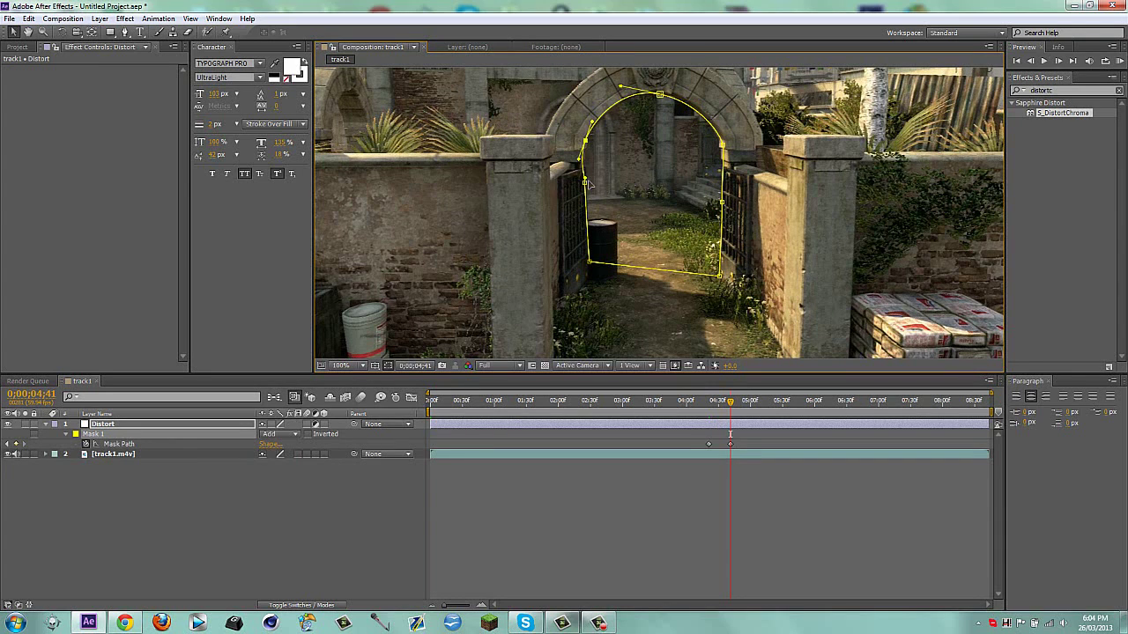
drag(584, 182, 584, 193)
mouse_move(590, 263)
mouse_down()
mouse_move(589, 287)
mouse_move(587, 273)
mouse_up()
click(342, 493)
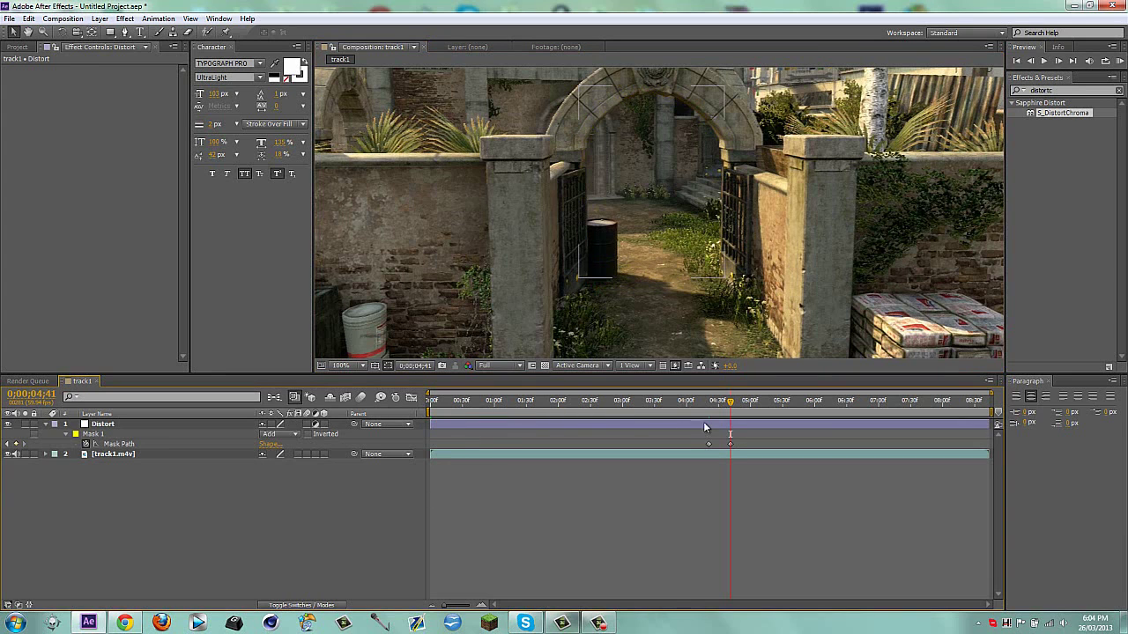
click(702, 425)
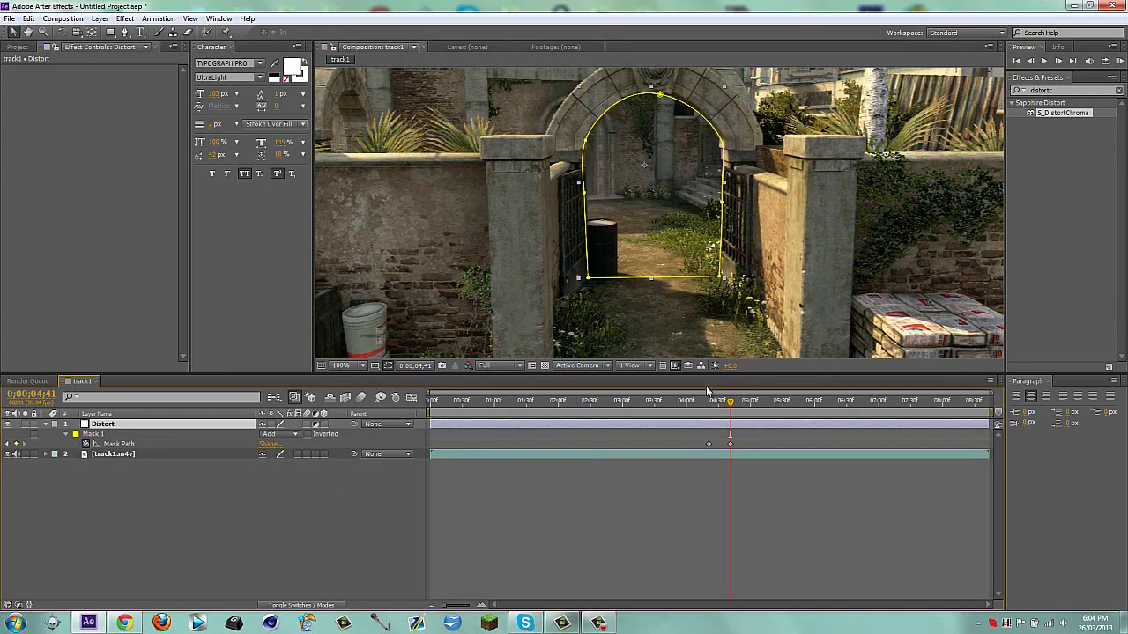
At 0;00;02;45, move the Distort mask's right-side and top points to fit the archway's right edge and peak.
click(589, 402)
click(536, 403)
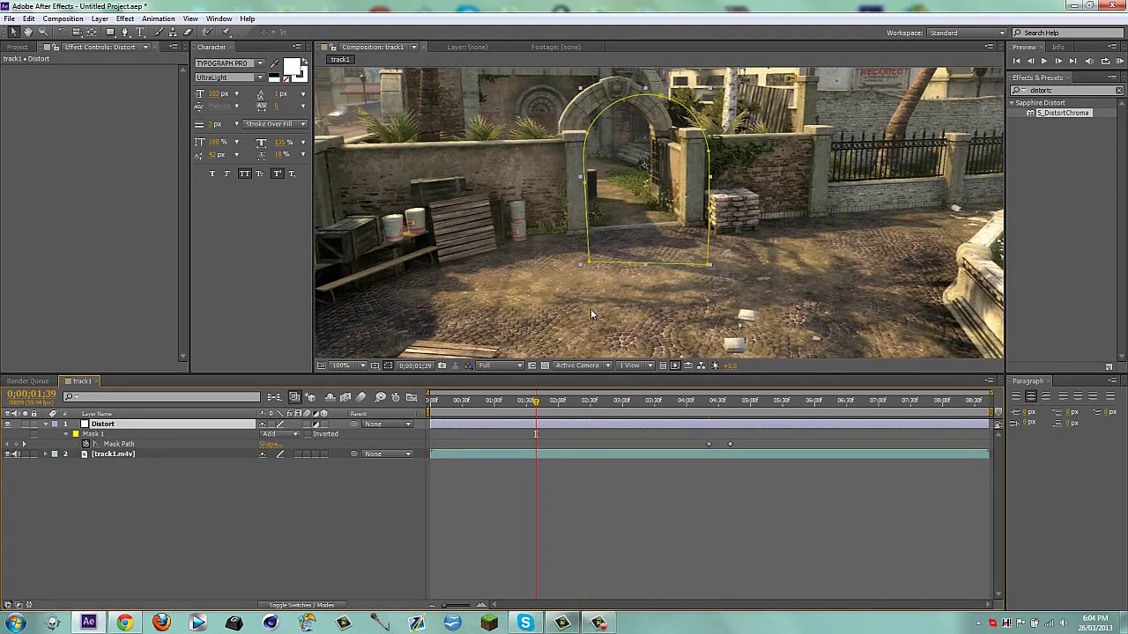
click(647, 414)
click(685, 414)
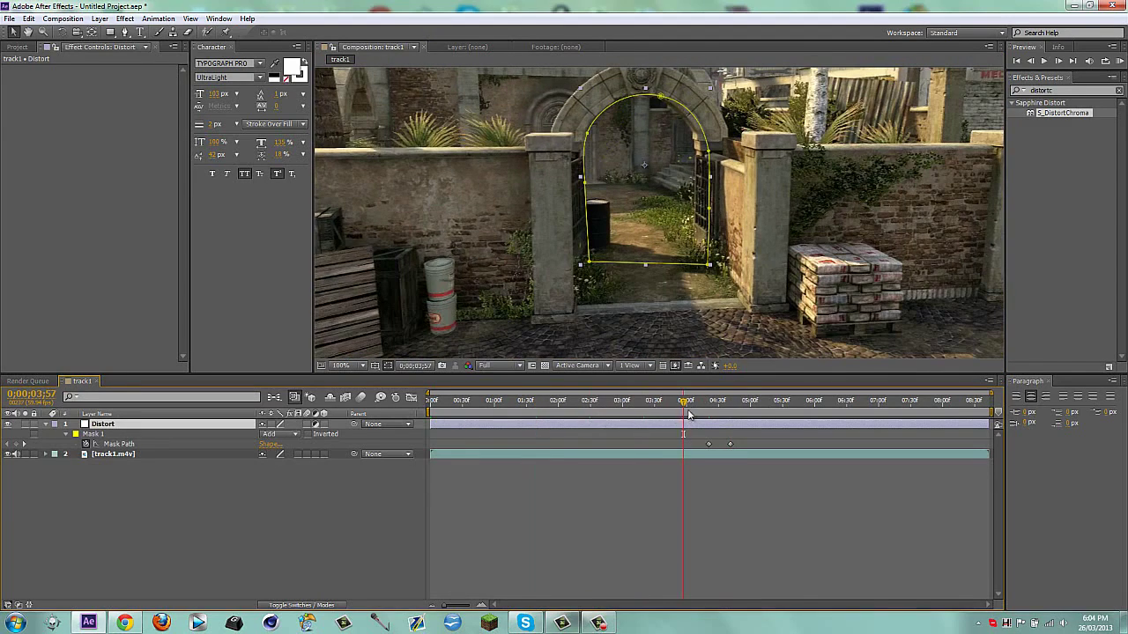
click(25, 444)
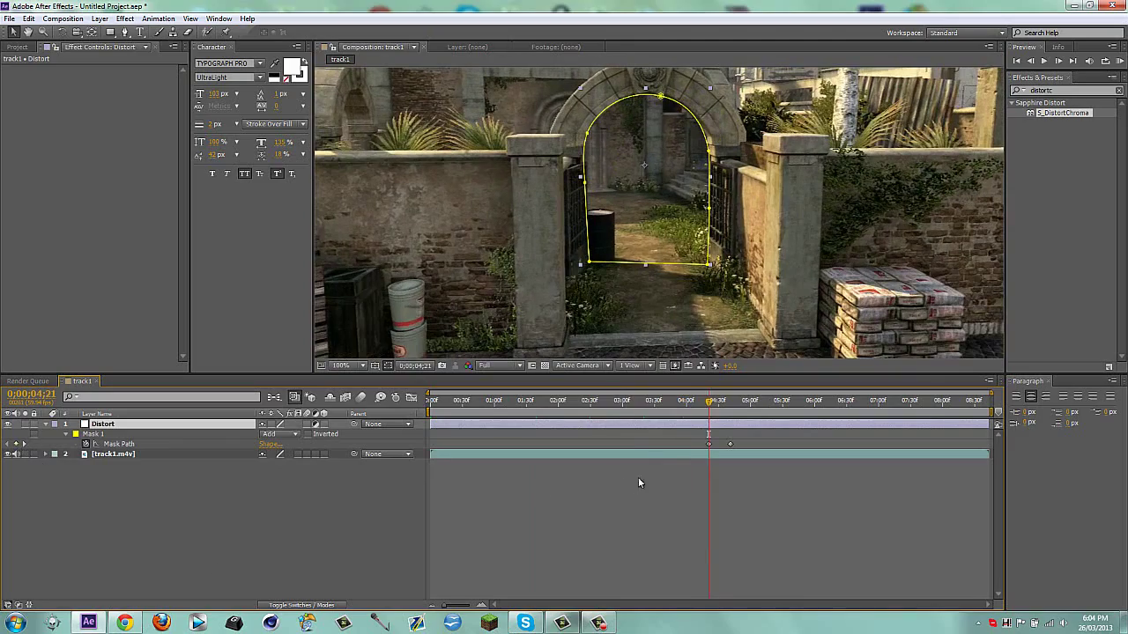
mouse_move(600, 414)
mouse_down()
mouse_move(649, 412)
mouse_move(607, 421)
mouse_up()
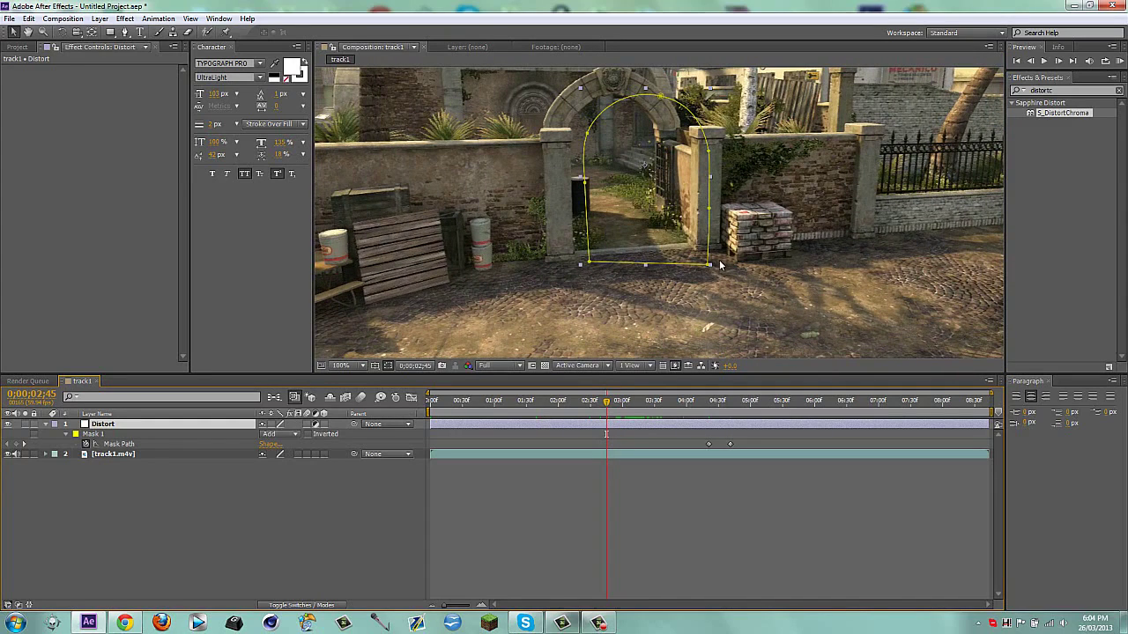
drag(707, 265, 652, 212)
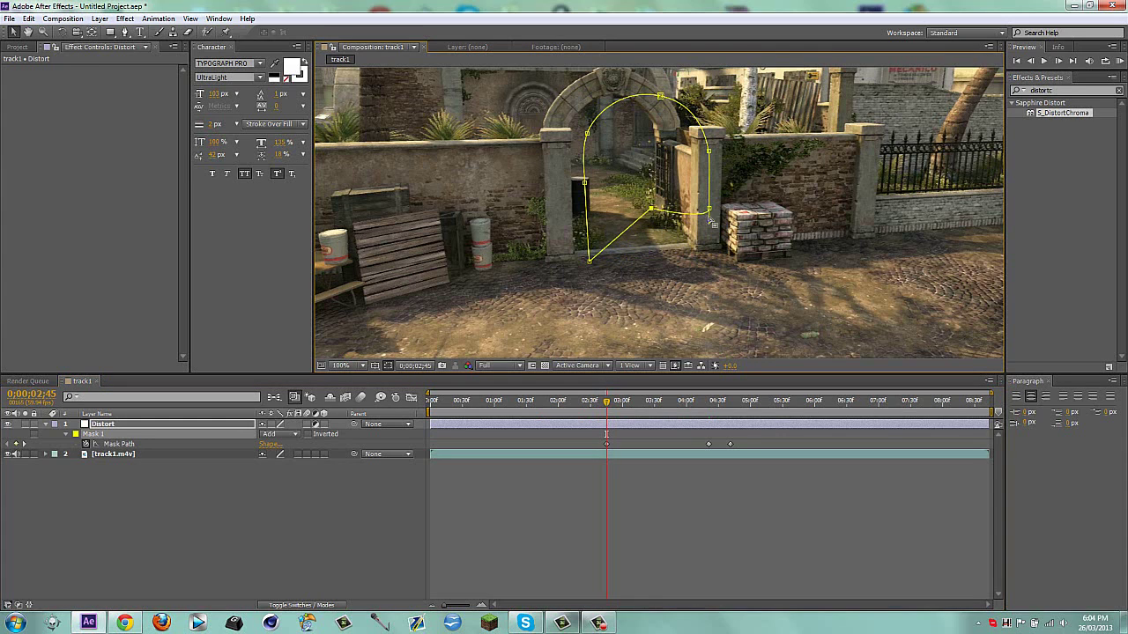
drag(708, 215, 660, 138)
drag(660, 95, 612, 95)
Move the Distort mask's left-side and lower-left points at 0;00;02;45 to follow the left pillar and the barrel's base.
drag(588, 137, 564, 139)
drag(576, 86, 578, 100)
drag(585, 181, 569, 219)
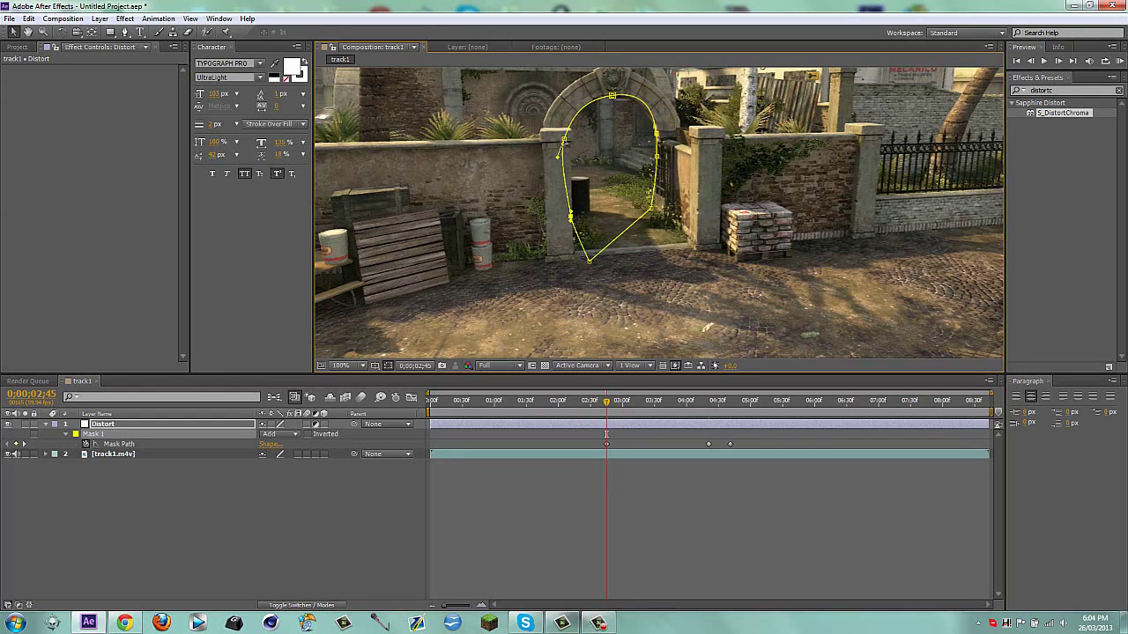
mouse_move(564, 140)
mouse_down()
mouse_move(561, 155)
mouse_move(565, 138)
mouse_up()
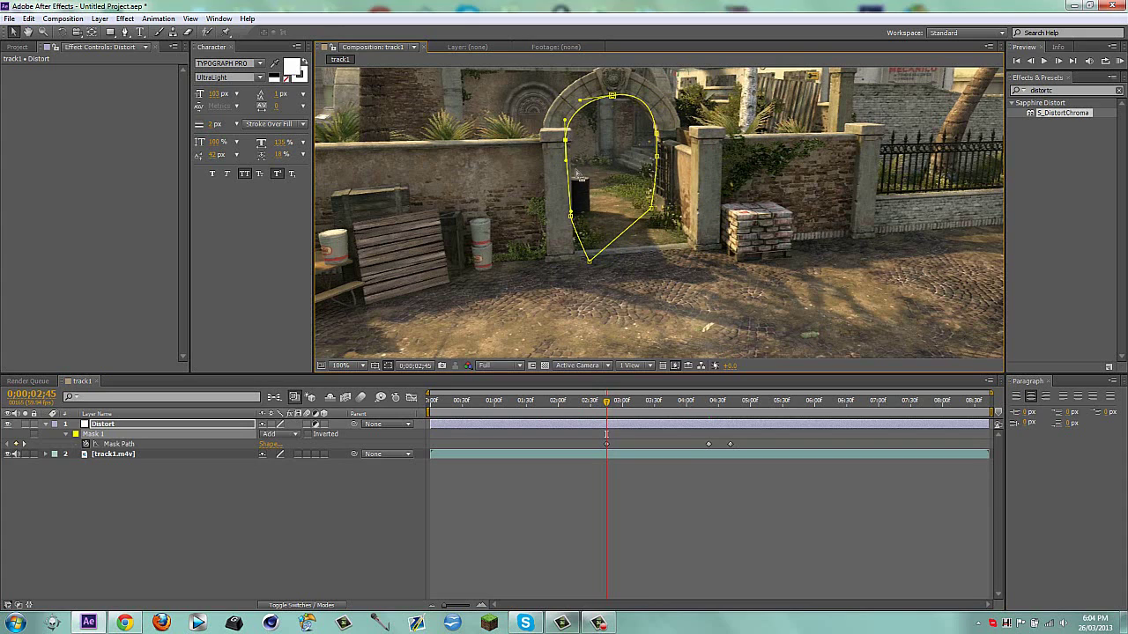
drag(588, 261, 570, 183)
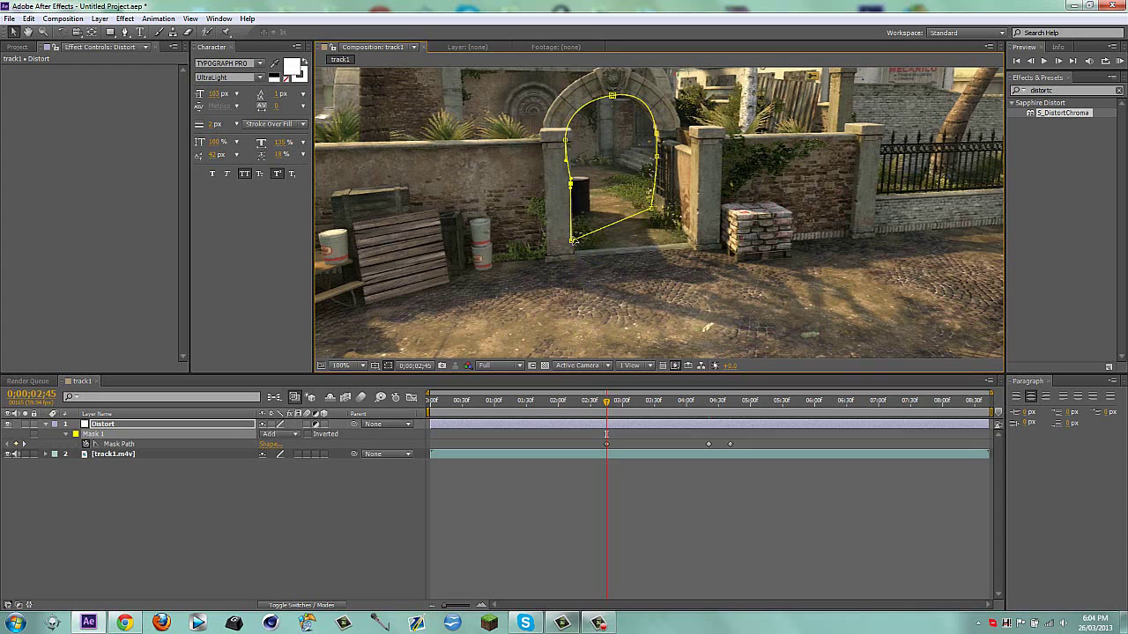
drag(572, 240, 575, 214)
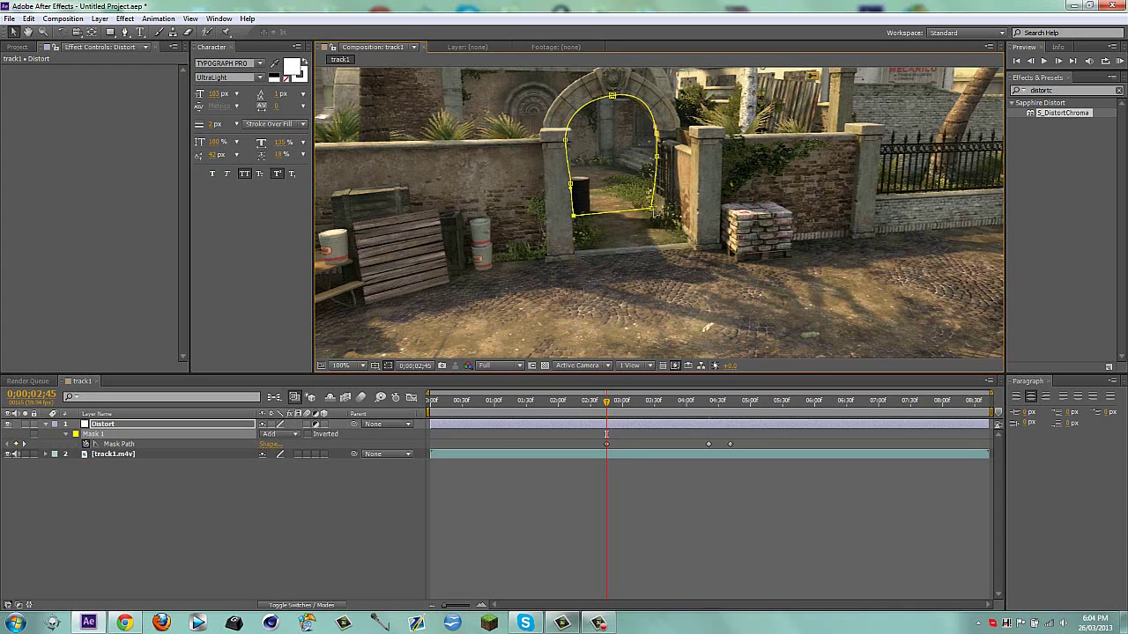
click(371, 484)
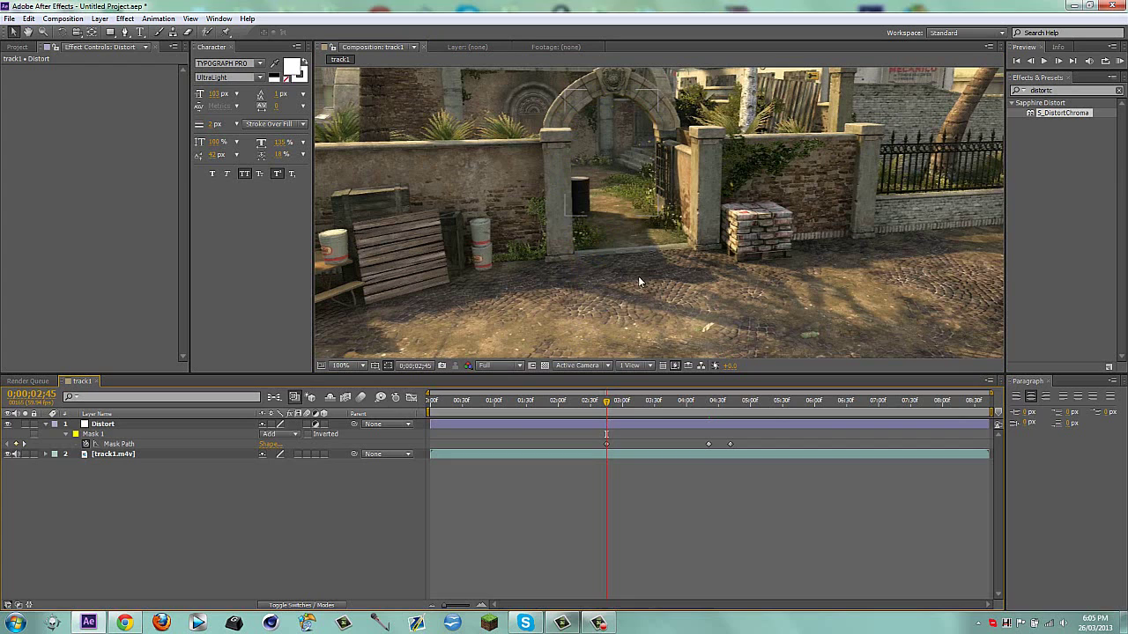
Create a black solid named Matte above the Distort layer and hide it.
key(ctrl+y)
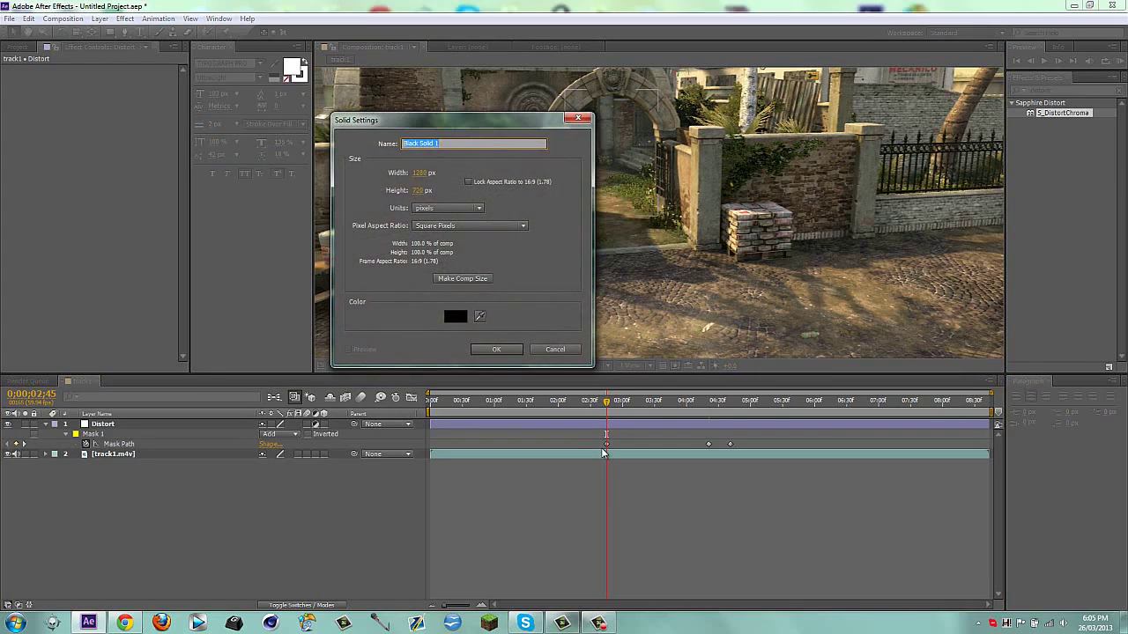
text(Matte)
key(Return)
click(241, 546)
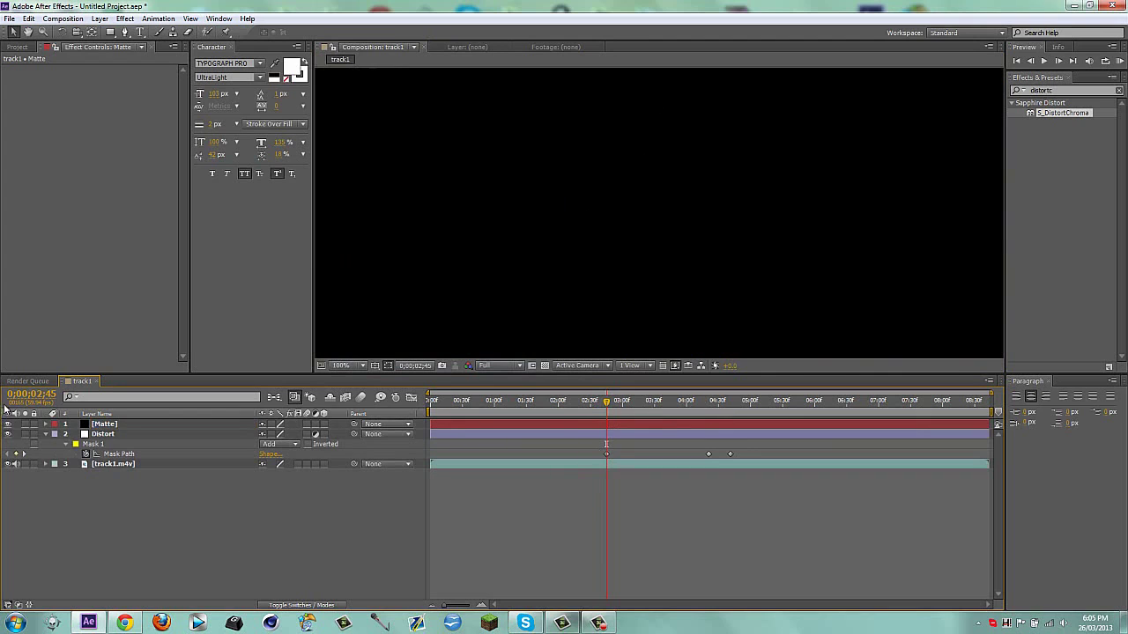
click(7, 423)
Draw a closed mask on the Matte layer around the stone pillar at the gateway's left side.
click(651, 424)
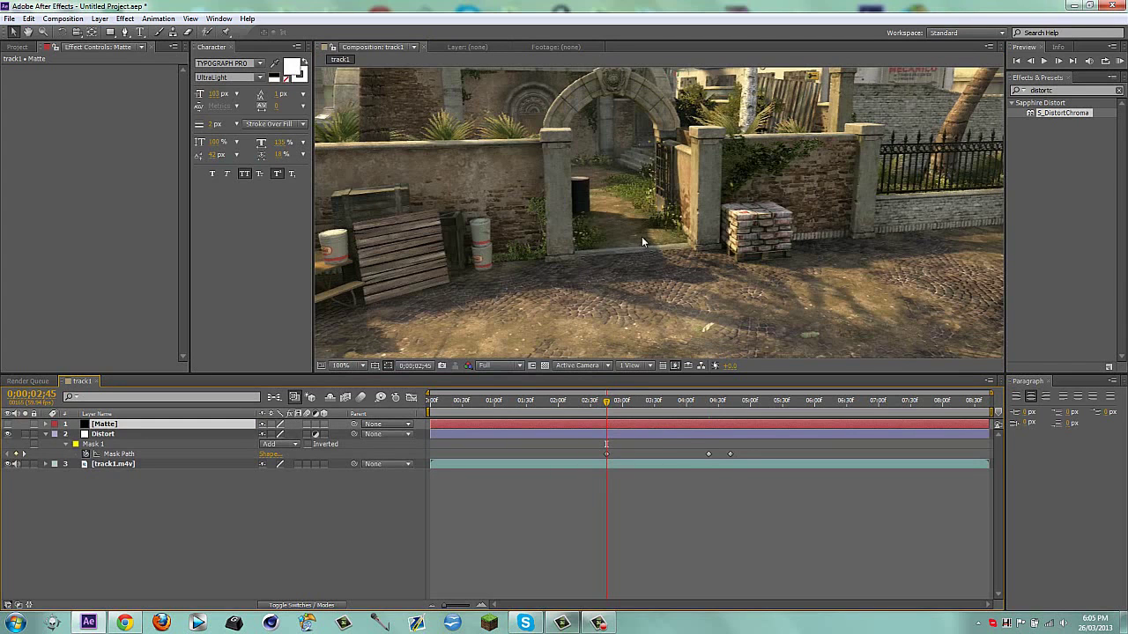
key(g)
click(574, 256)
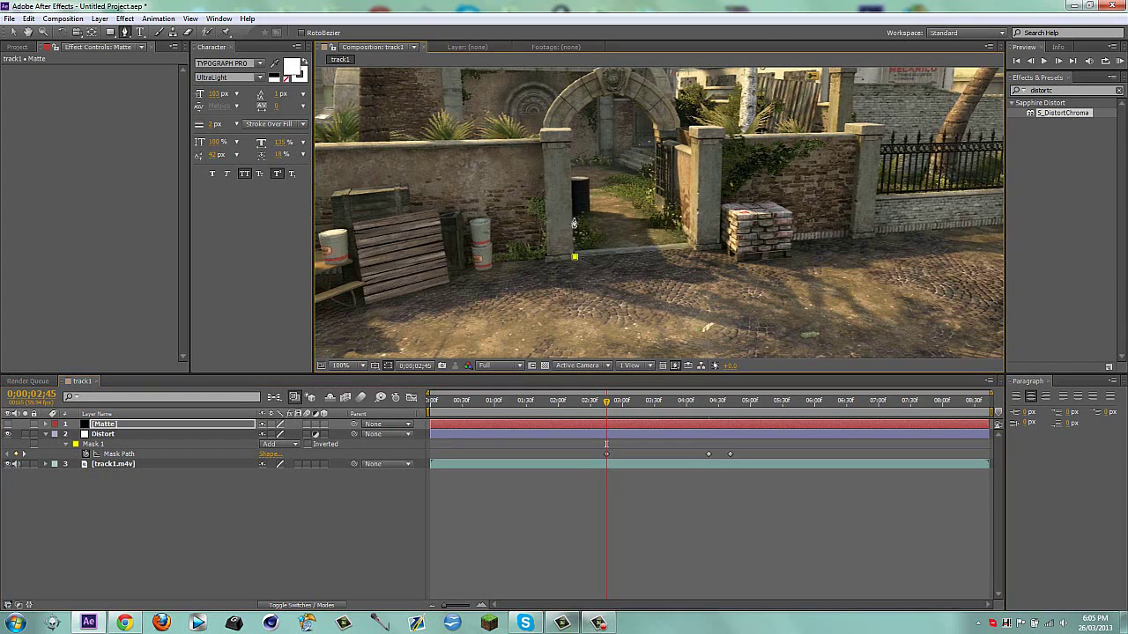
click(568, 144)
click(543, 133)
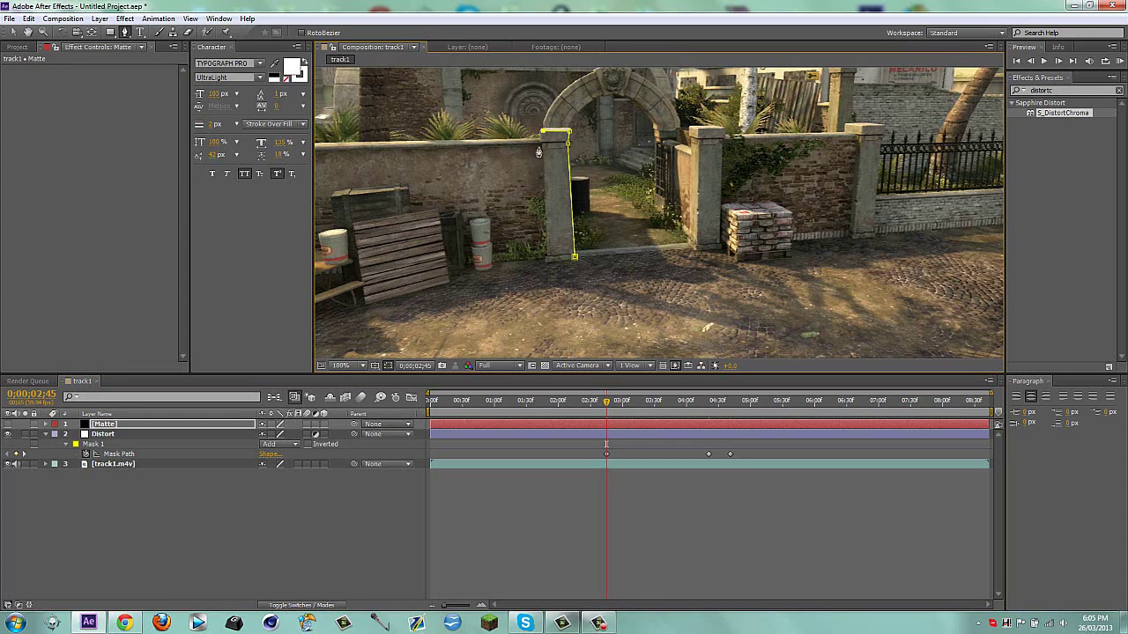
click(546, 261)
click(575, 257)
key(m)
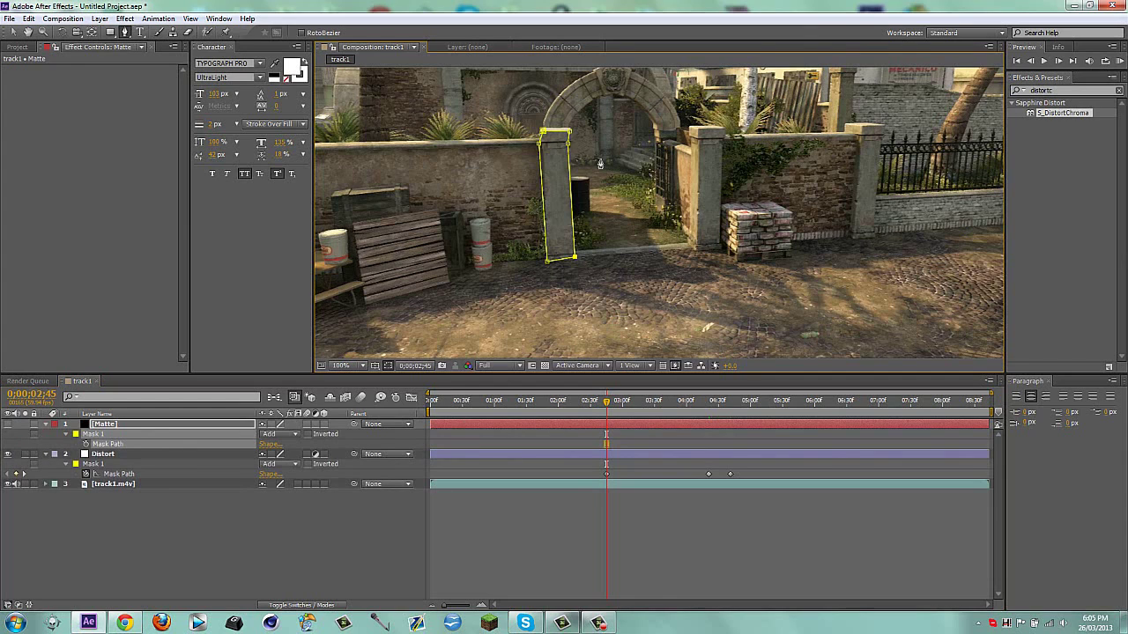
key(m)
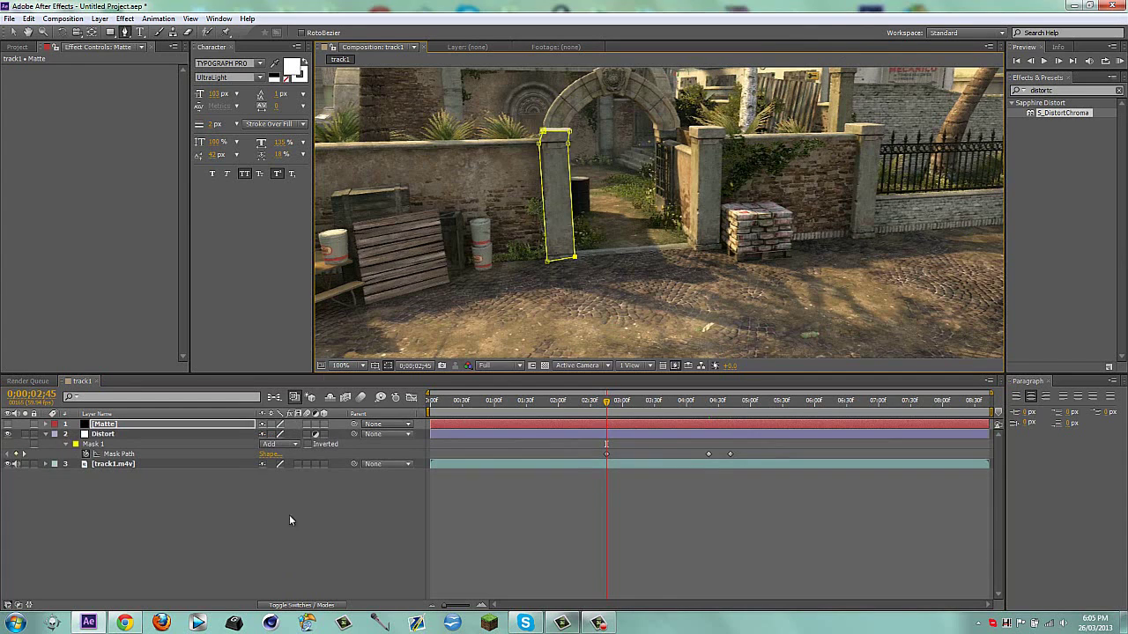
click(242, 527)
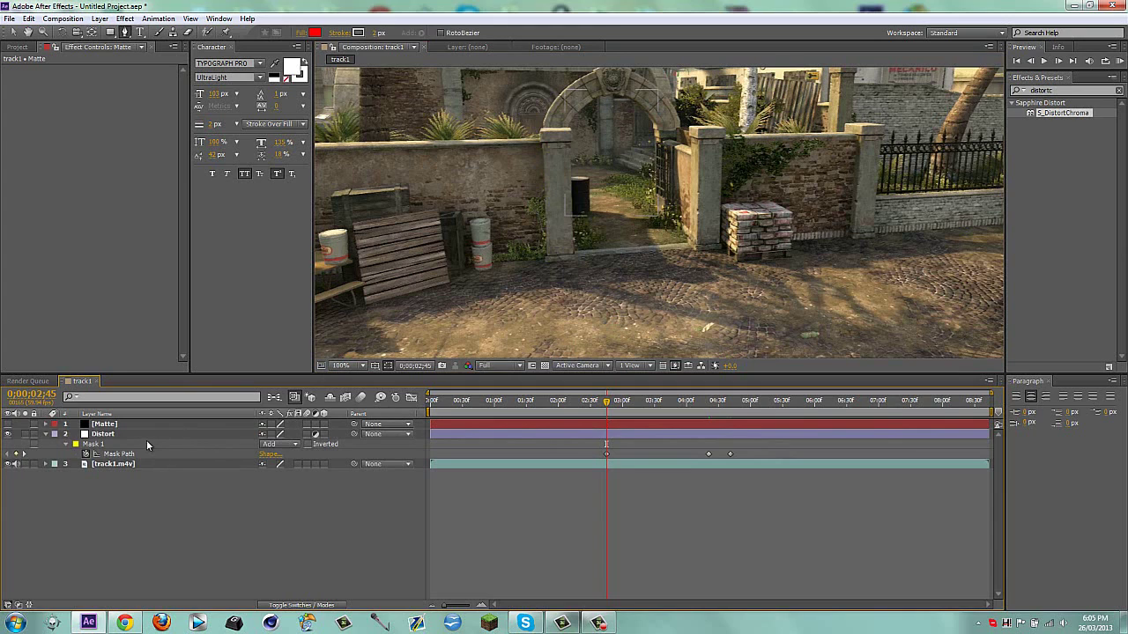
Set the Distort layer's track matte to Alpha Inverted Matte "[Matte]".
key(F4)
click(323, 435)
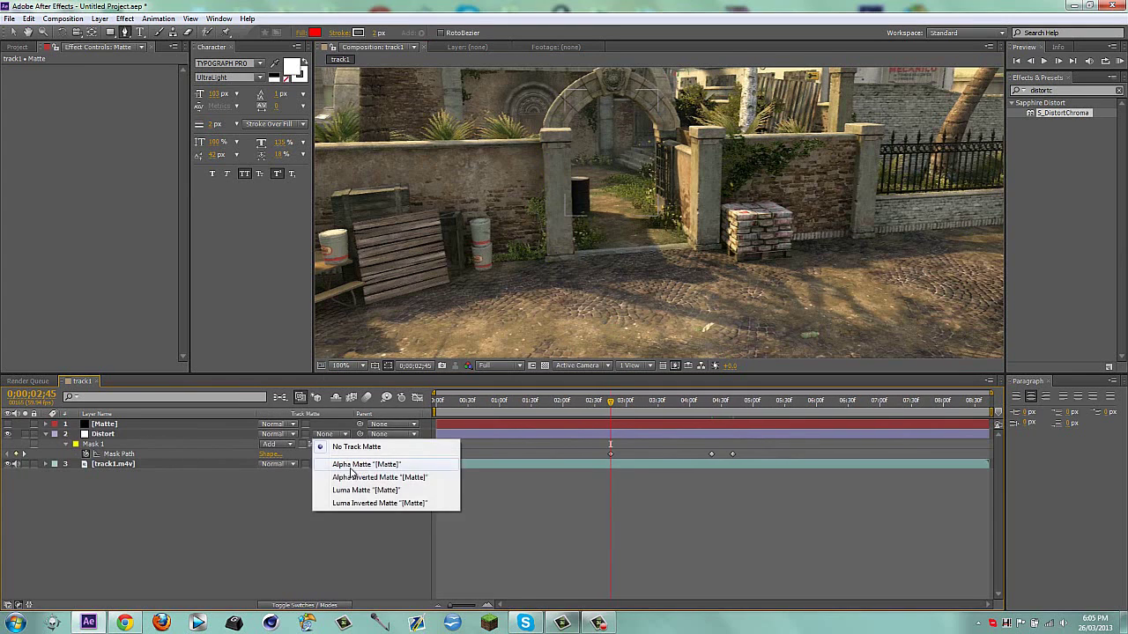
click(353, 477)
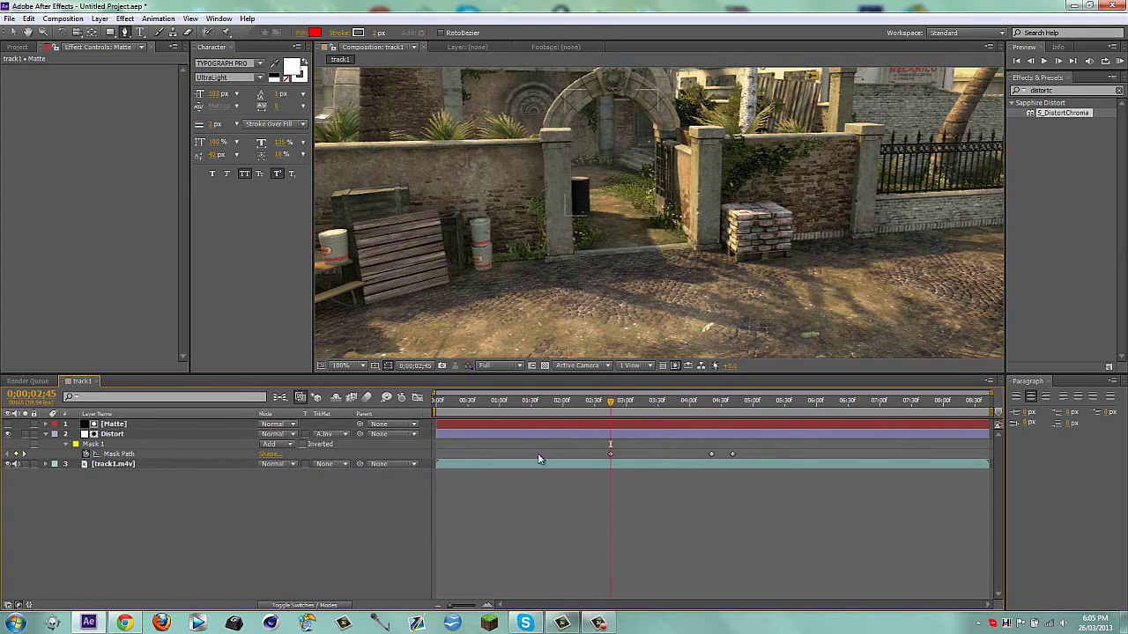
Apply the S_DistortChroma effect to the Distort layer.
click(1063, 90)
drag(1051, 113, 666, 433)
click(212, 539)
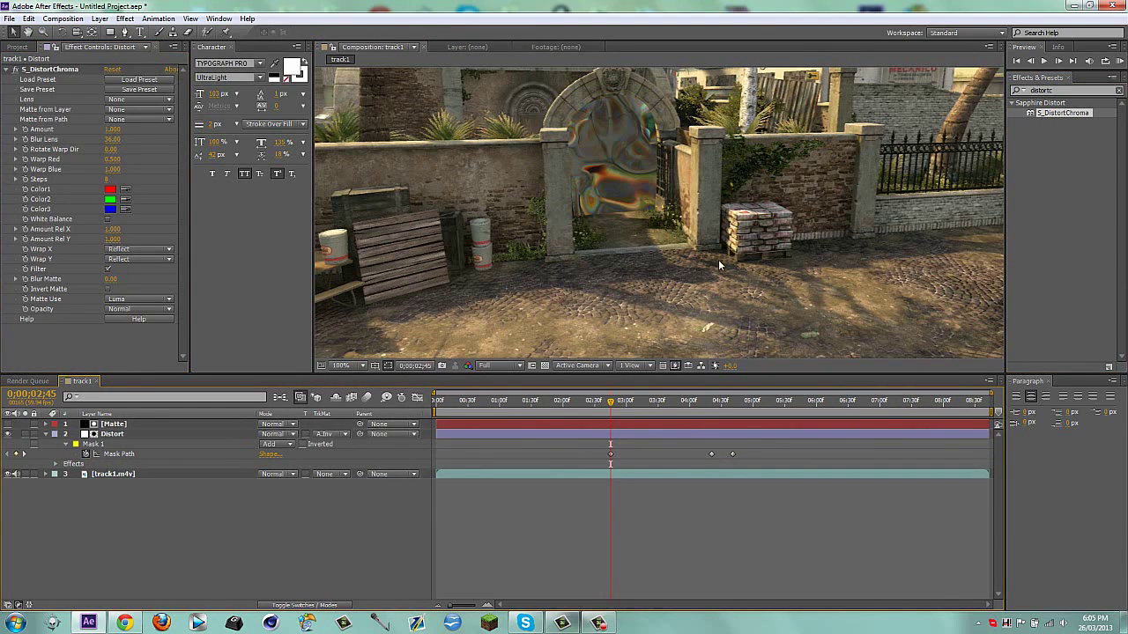
Set the Mask Feather of the Distort layer's mask to 100 pixels.
click(166, 452)
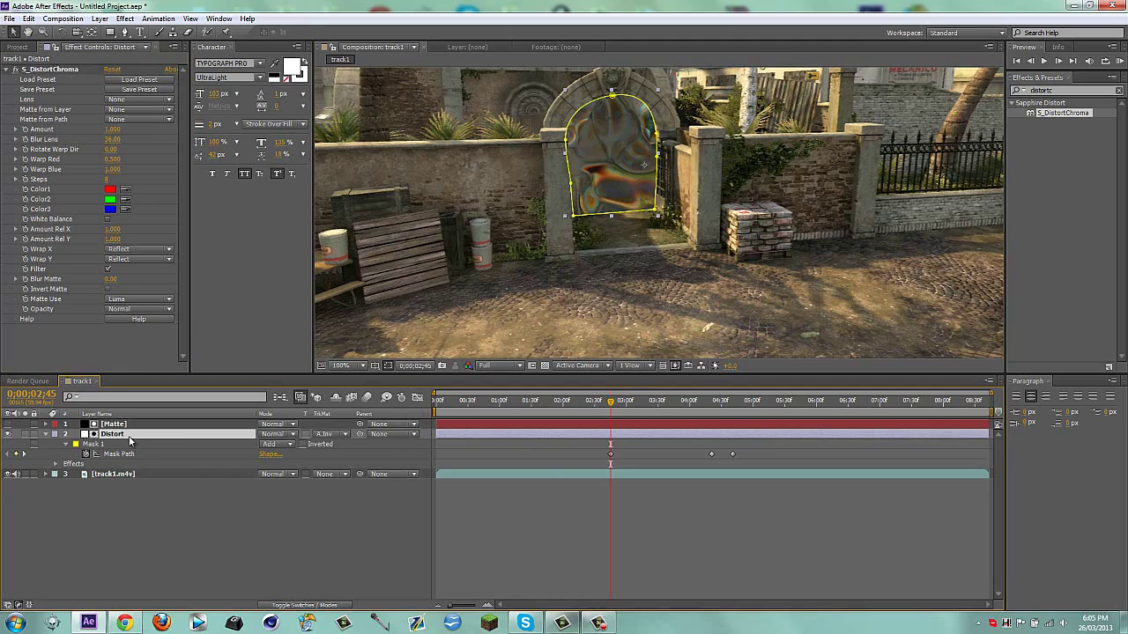
key(f)
click(276, 455)
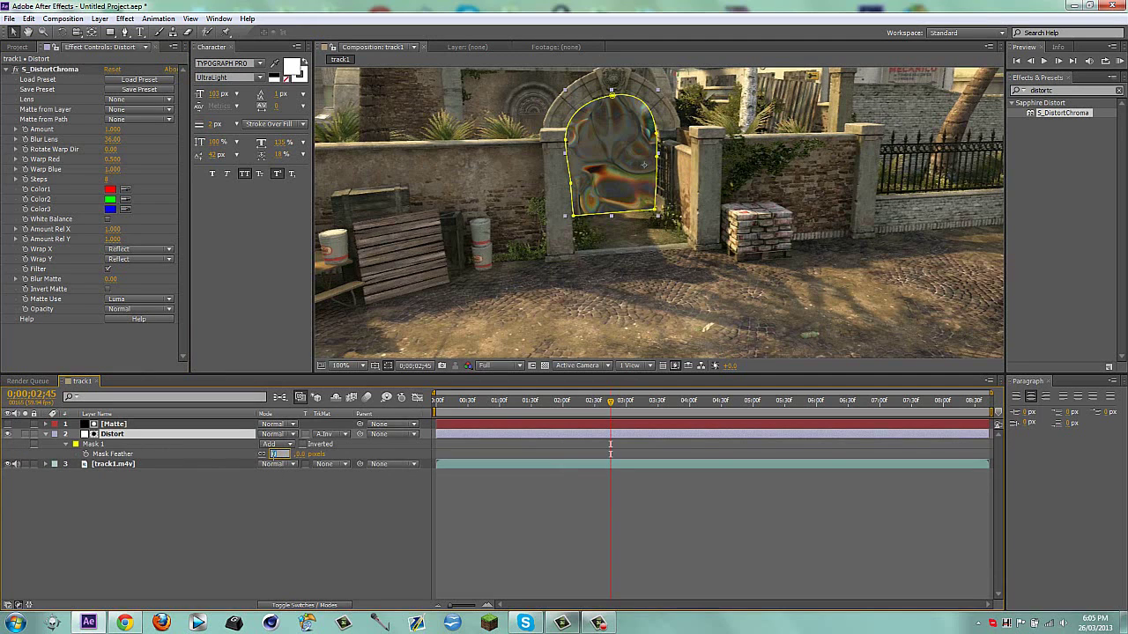
text(100)
key(Return)
key(f)
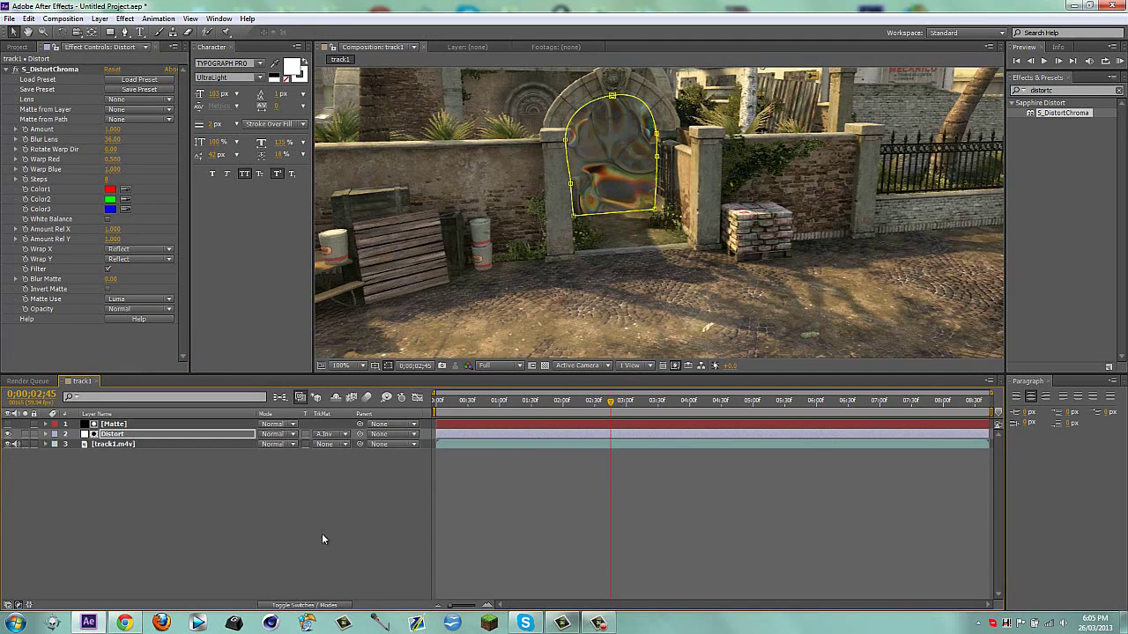
click(321, 533)
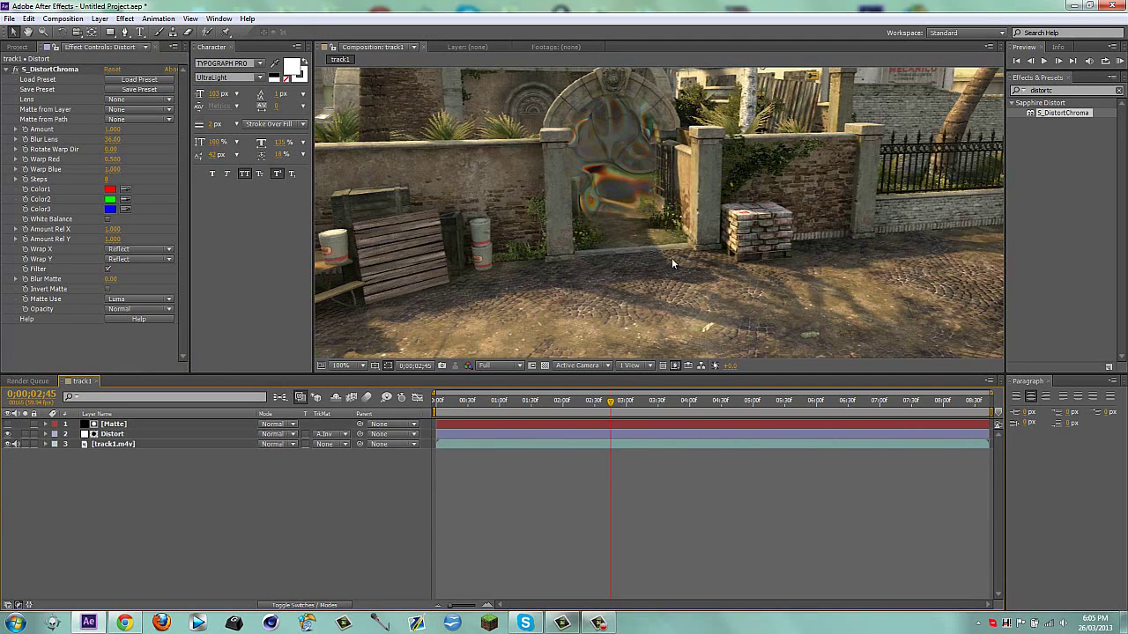
Set the Blur Lens of the S_DistortChroma effect to 19.00.
drag(111, 140, 91, 141)
click(113, 139)
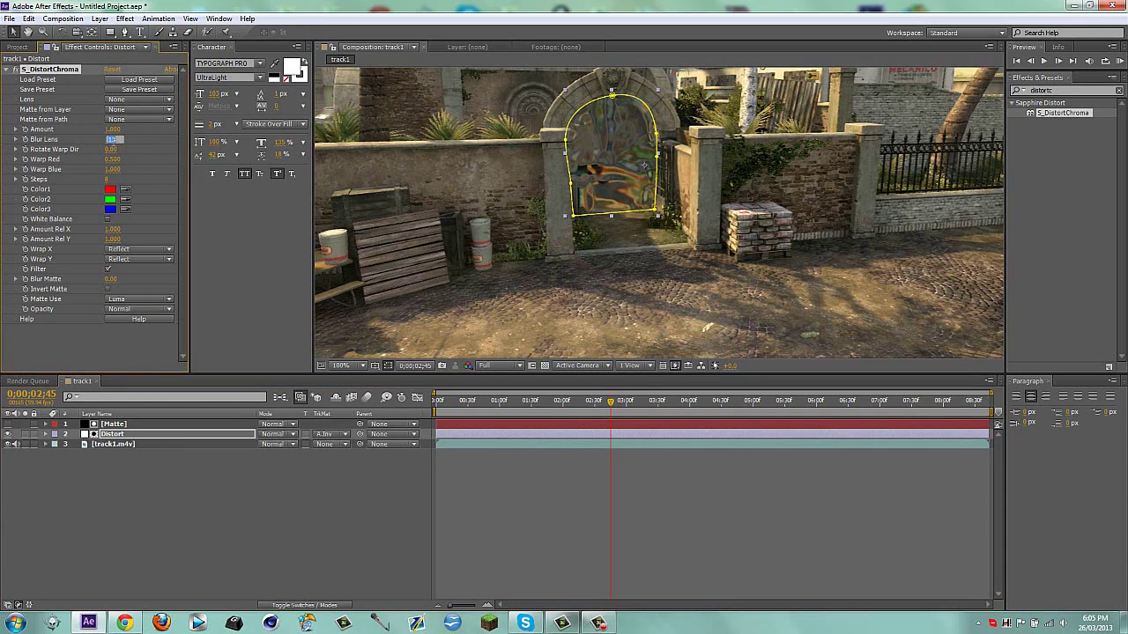
text(25)
key(Return)
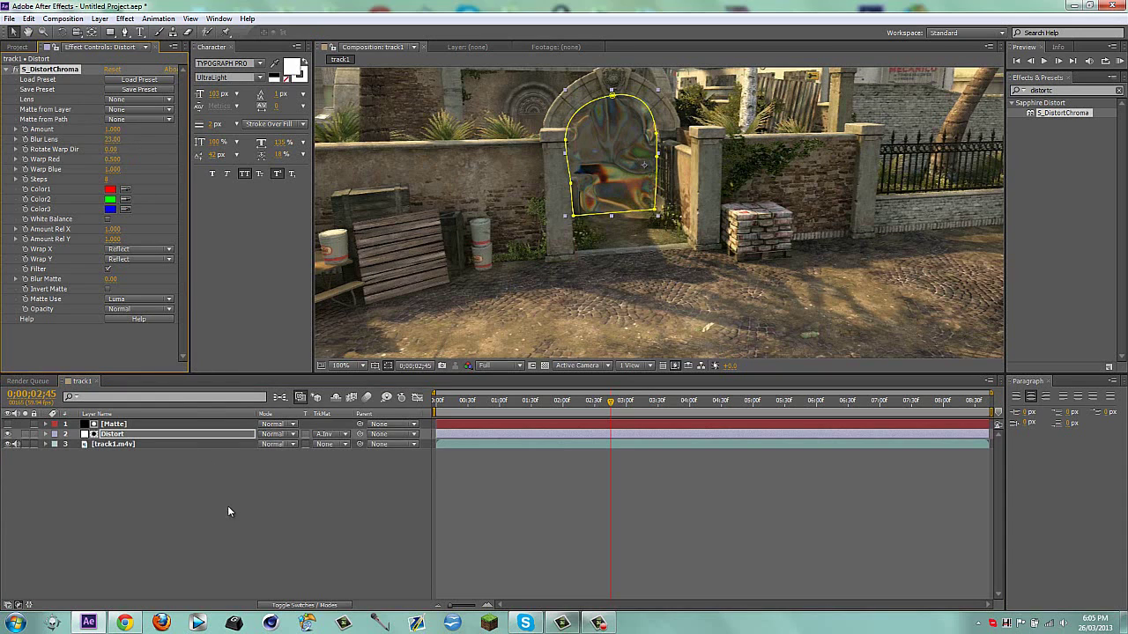
click(228, 509)
click(111, 139)
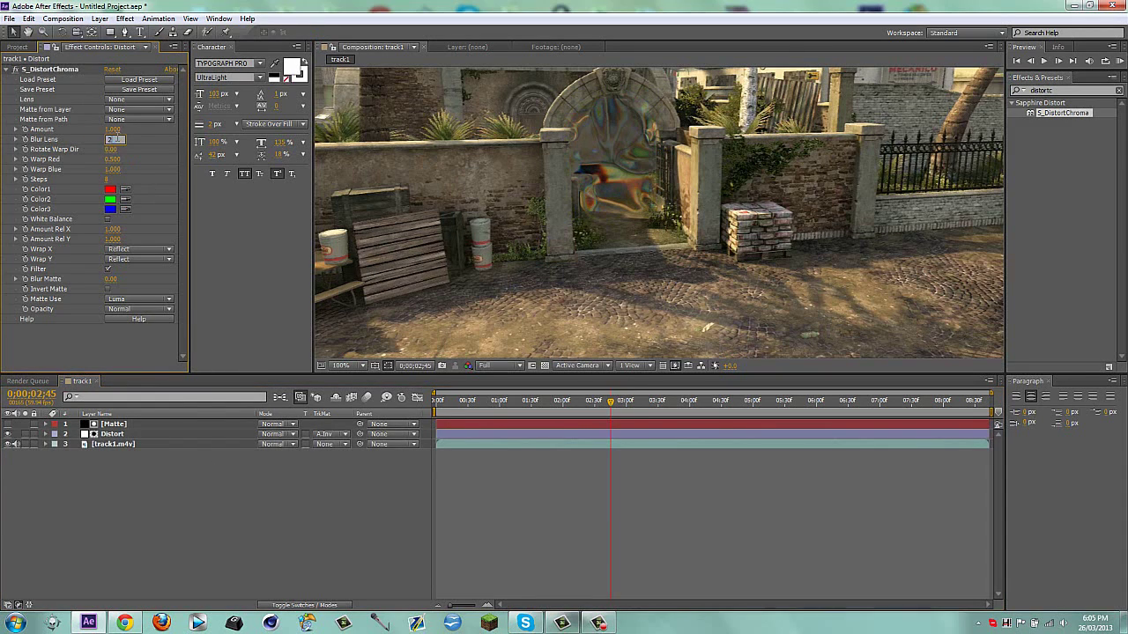
text(2)
key(Return)
drag(111, 140, 113, 138)
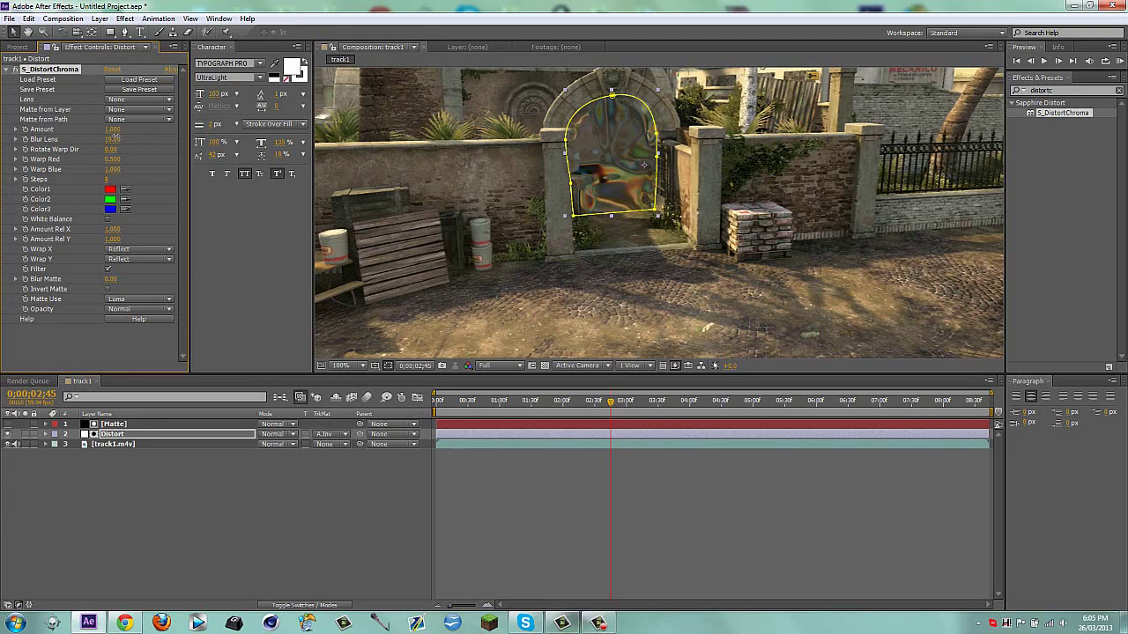
click(263, 517)
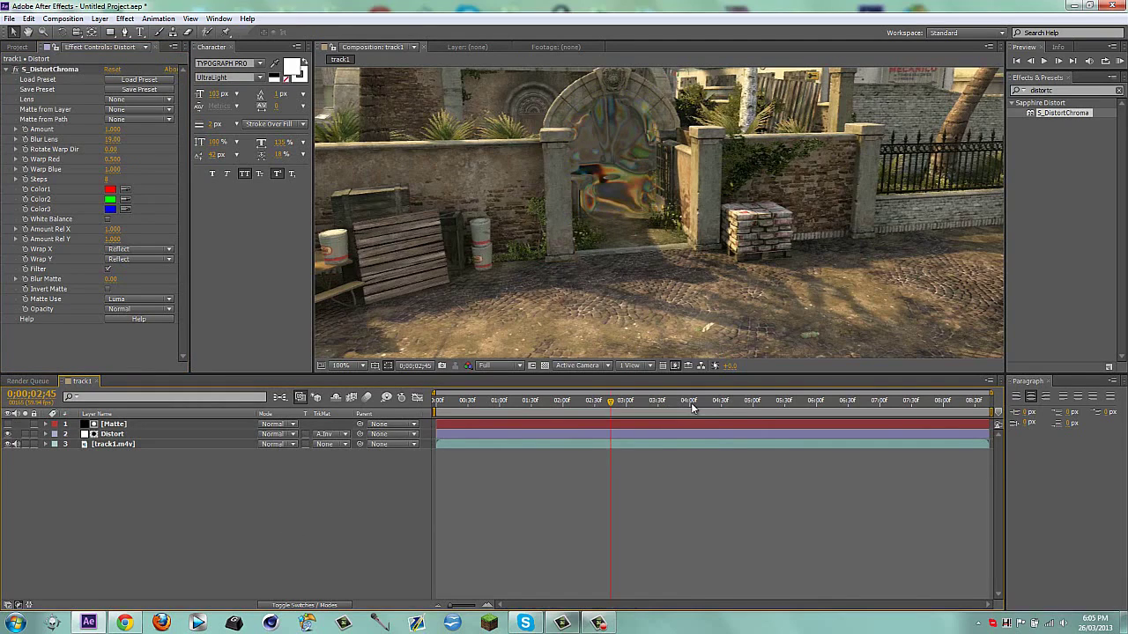
At 0;00;05;13, turn on keyframing for the S_DistortChroma Amount at 1.000 and play the footage onward.
drag(692, 403, 783, 404)
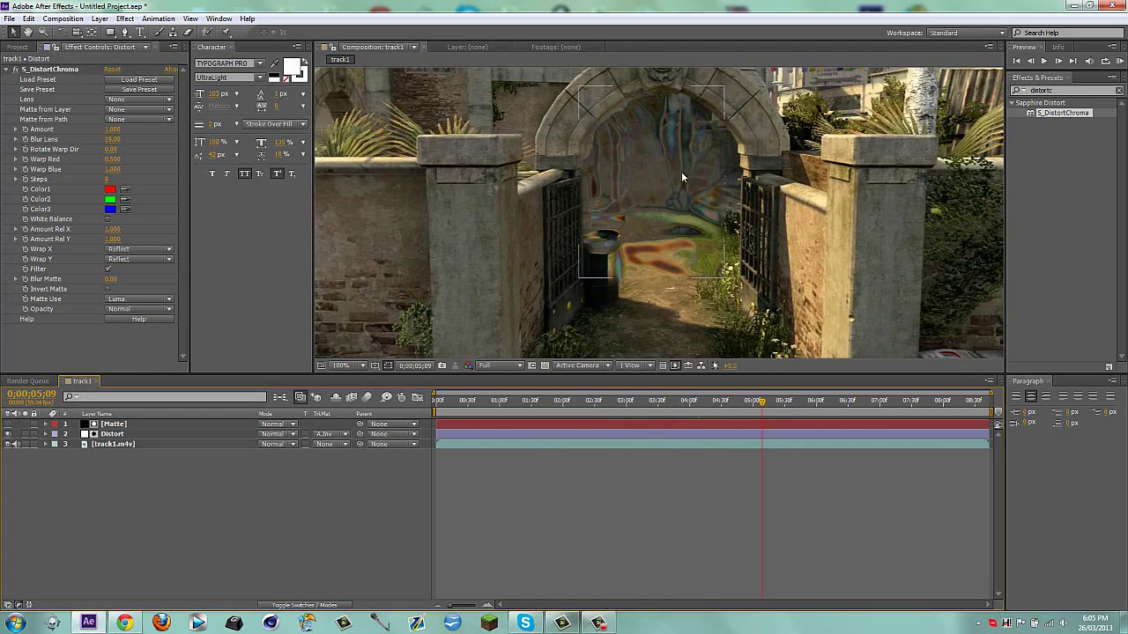
drag(835, 411, 766, 410)
click(25, 141)
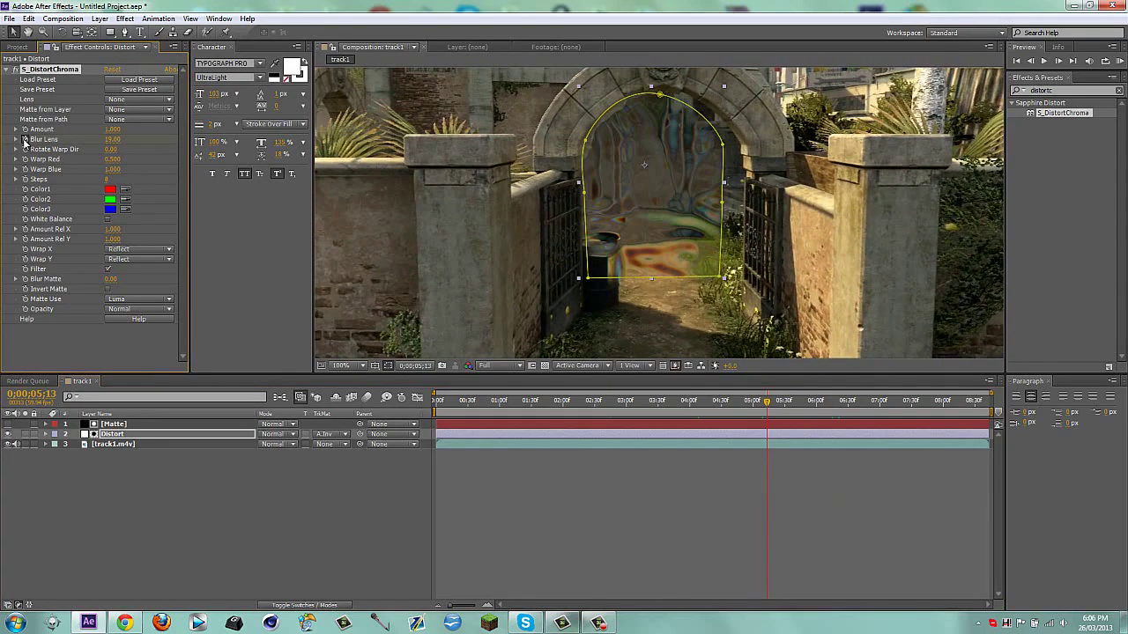
mouse_move(111, 130)
mouse_down()
mouse_move(63, 130)
mouse_move(104, 139)
mouse_up()
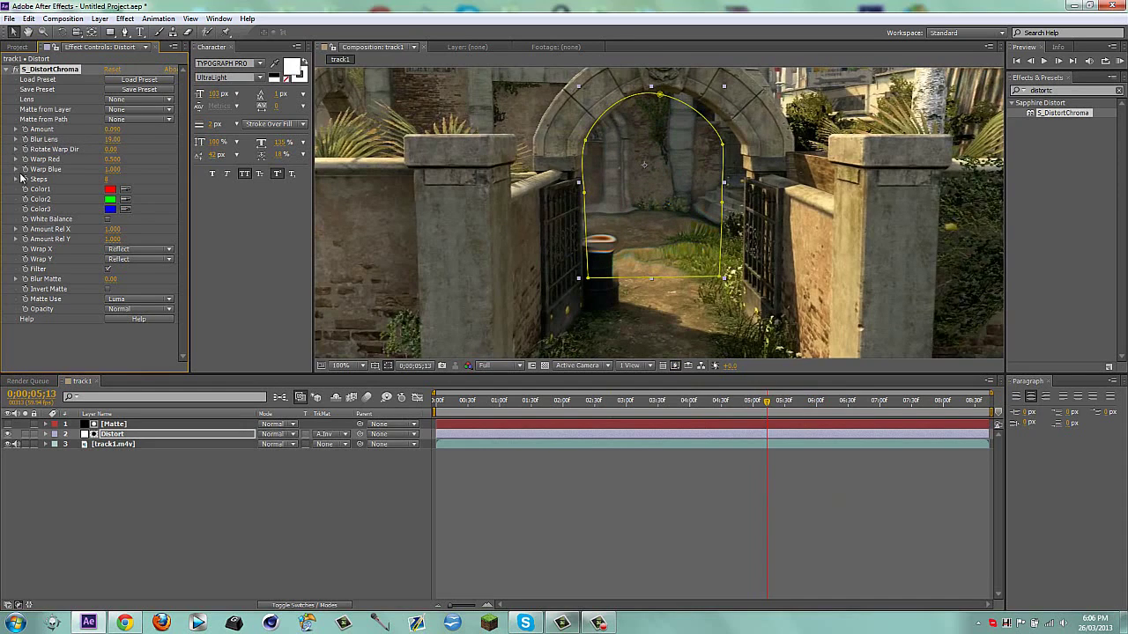
key(ctrl+z)
click(25, 130)
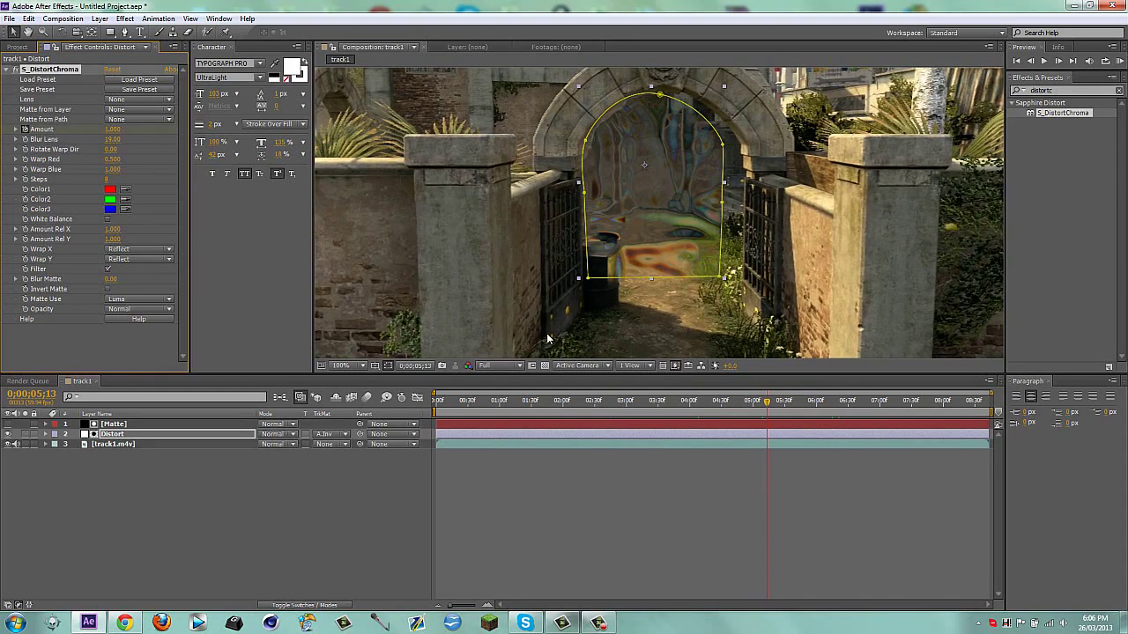
key(space)
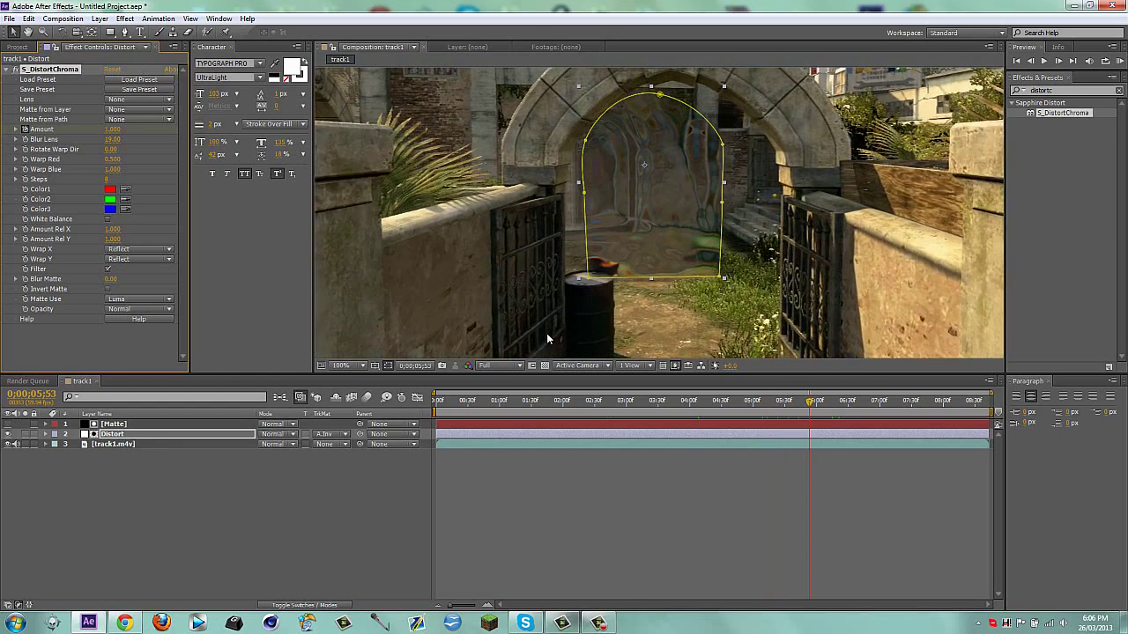
At 0;00;06;03, set the S_DistortChroma Amount of the Distort layer to 0.
click(394, 557)
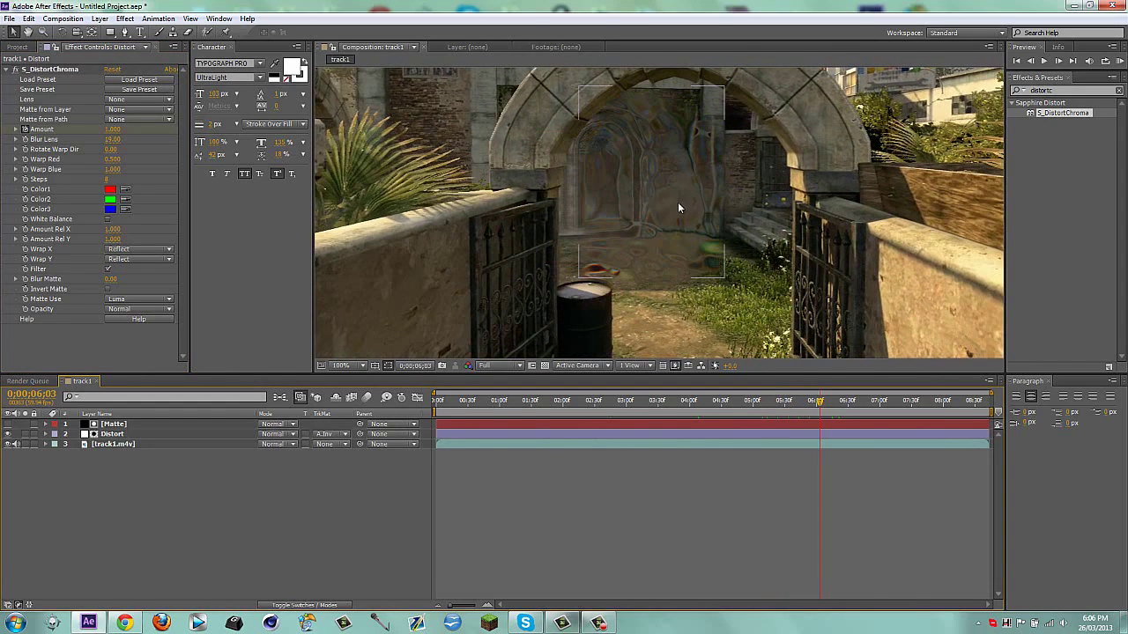
drag(116, 127, 113, 132)
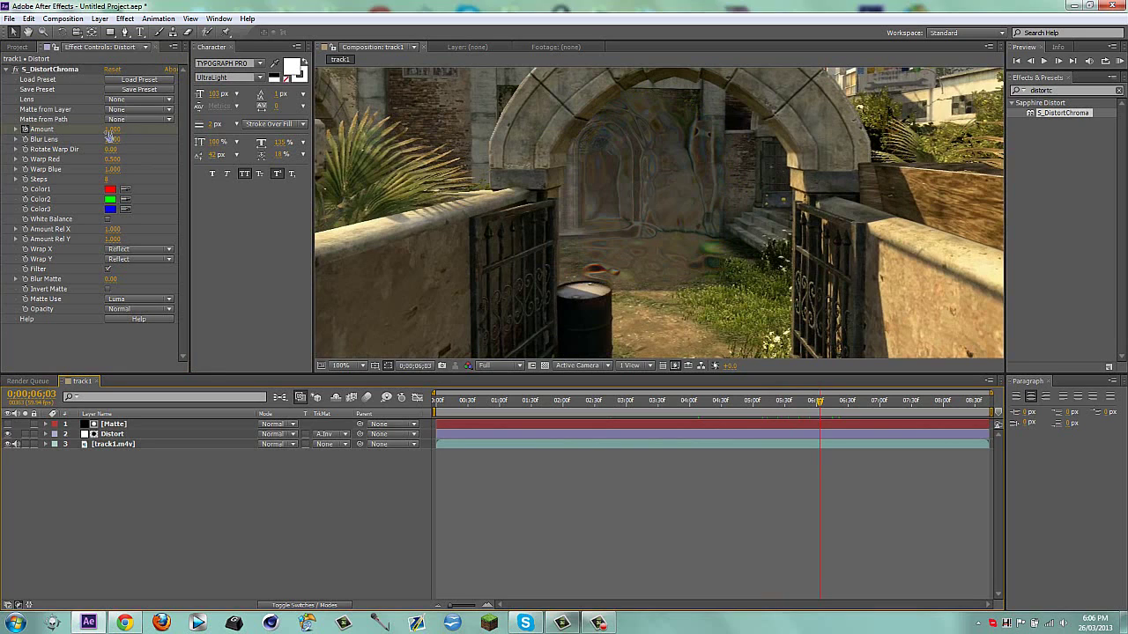
click(112, 130)
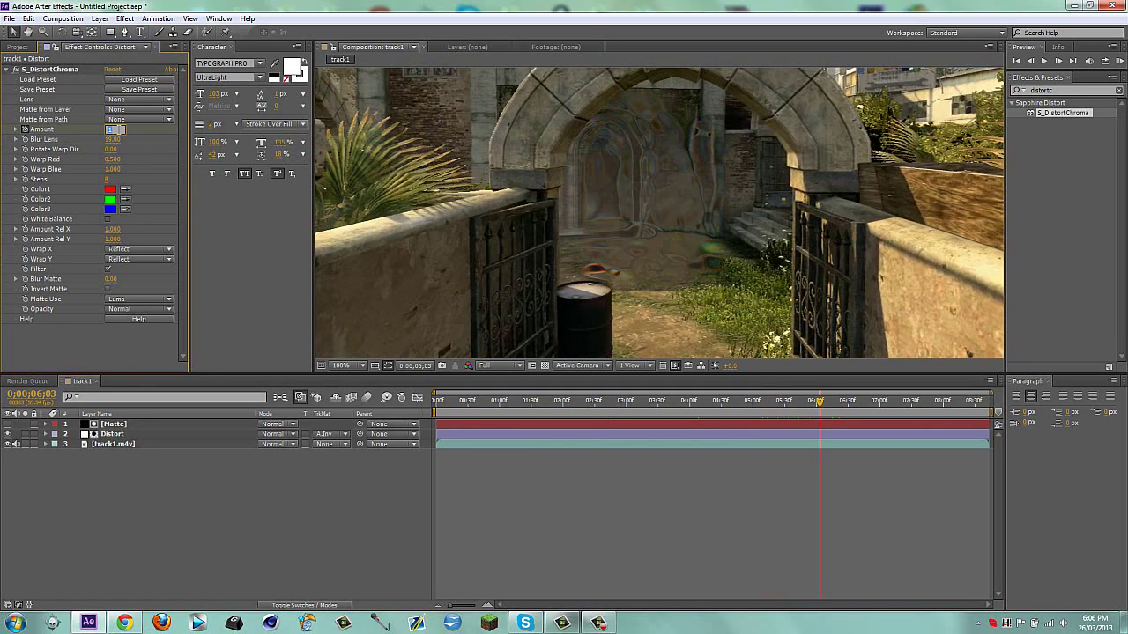
text(0)
key(Return)
click(308, 482)
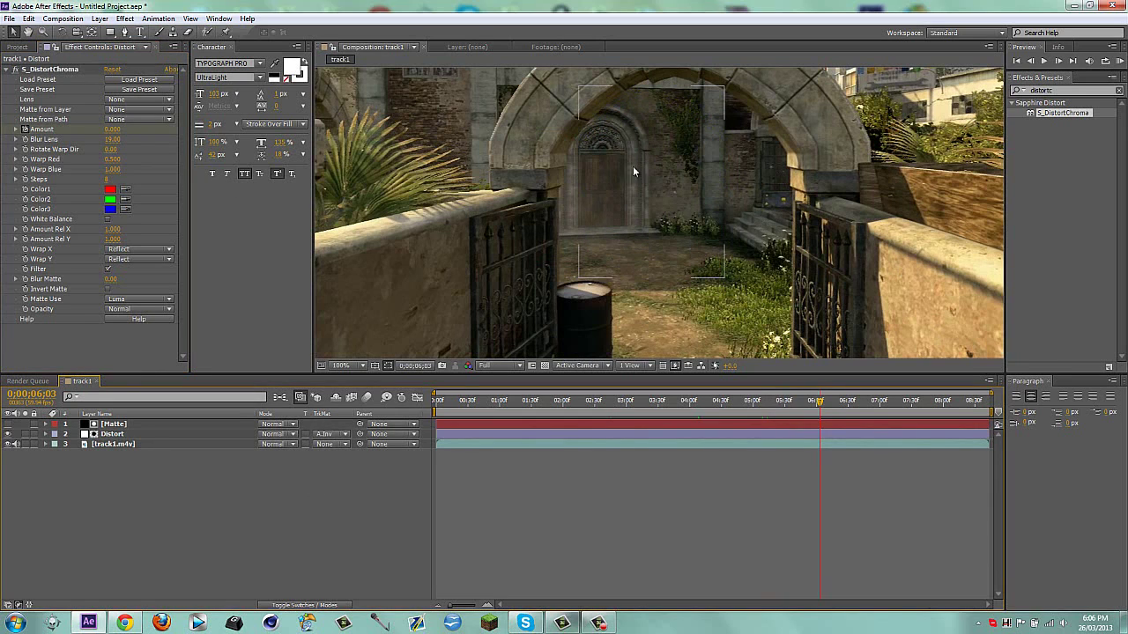
Delete the S_DistortChroma effect from the Distort layer.
key(comma)
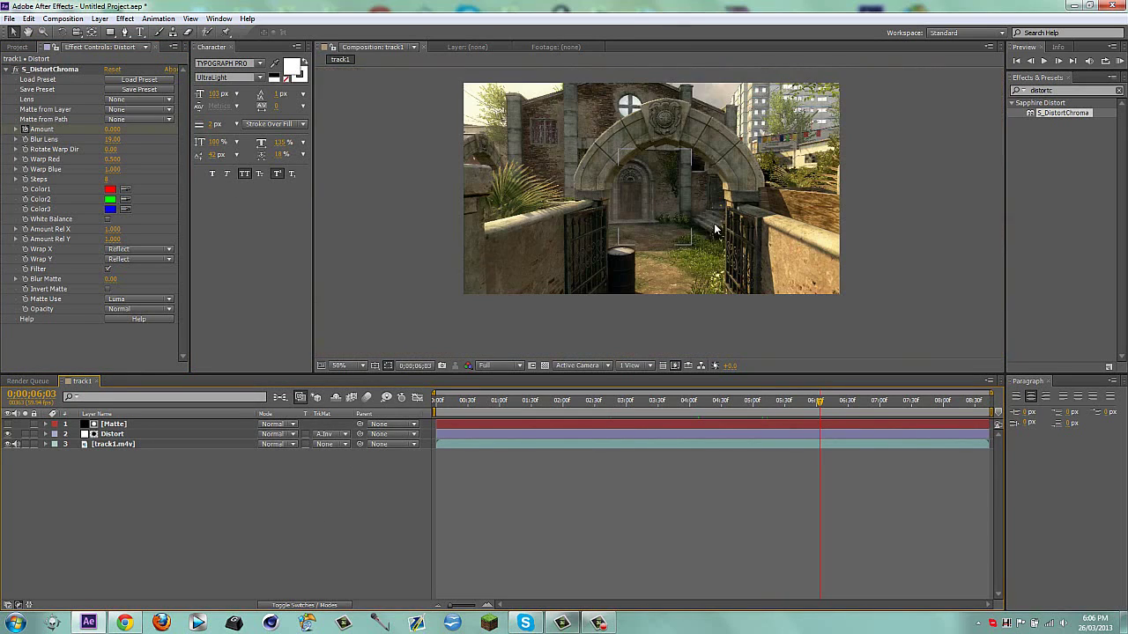
click(120, 436)
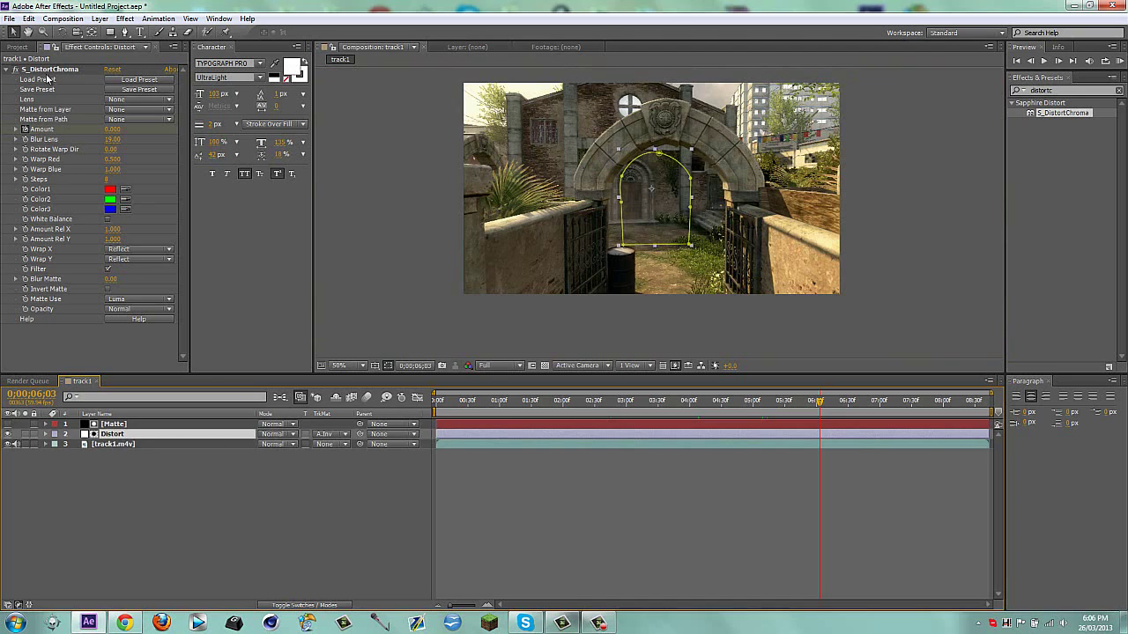
click(47, 73)
key(Delete)
click(326, 520)
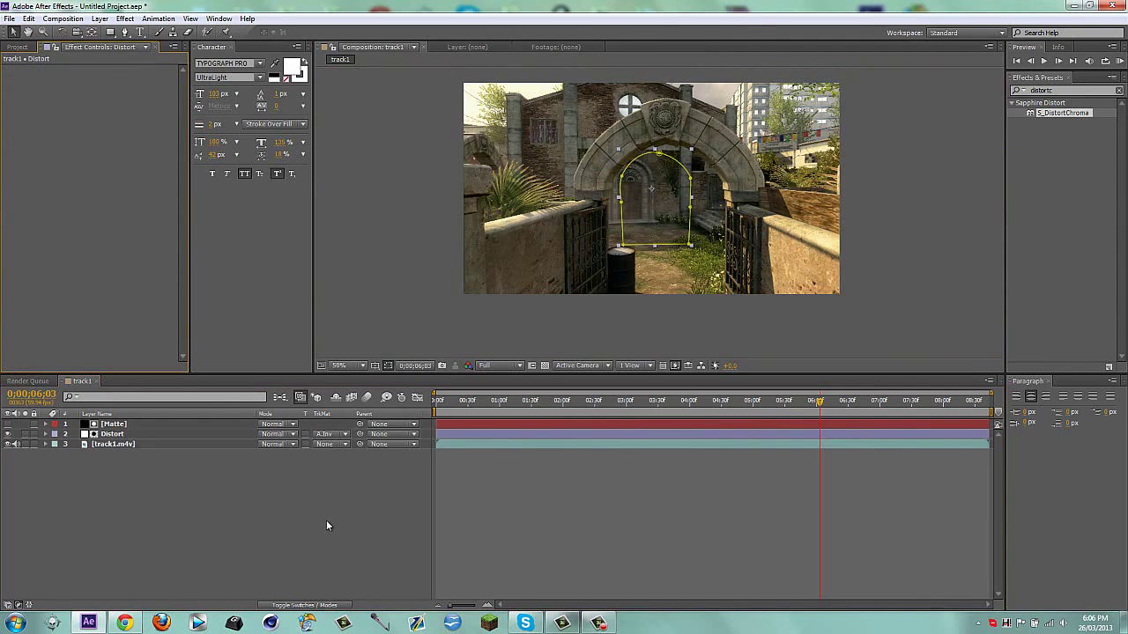
Reveal the Distort layer's Mask Path and go to its last keyframe at 0;00;04;41.
click(809, 432)
key(m)
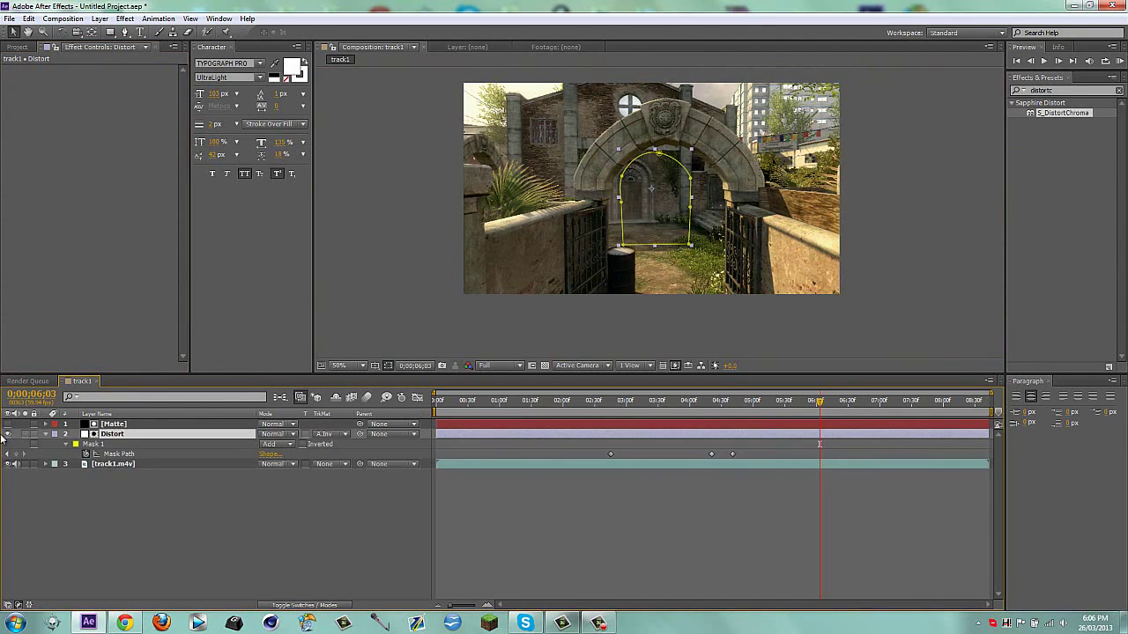
click(7, 454)
click(159, 542)
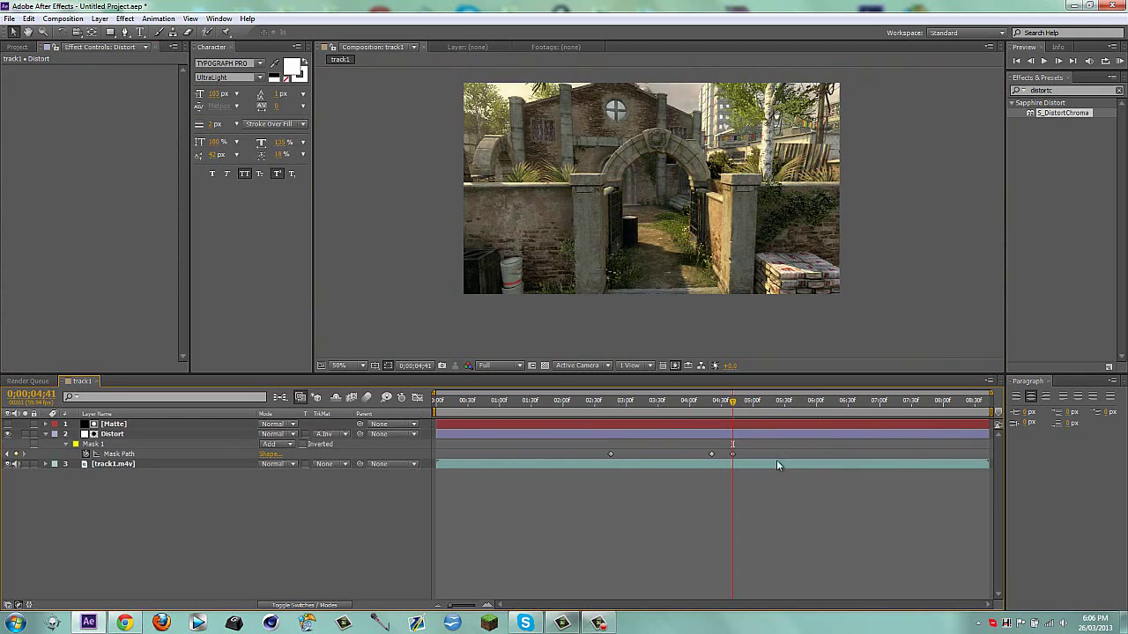
click(763, 435)
click(241, 556)
click(158, 17)
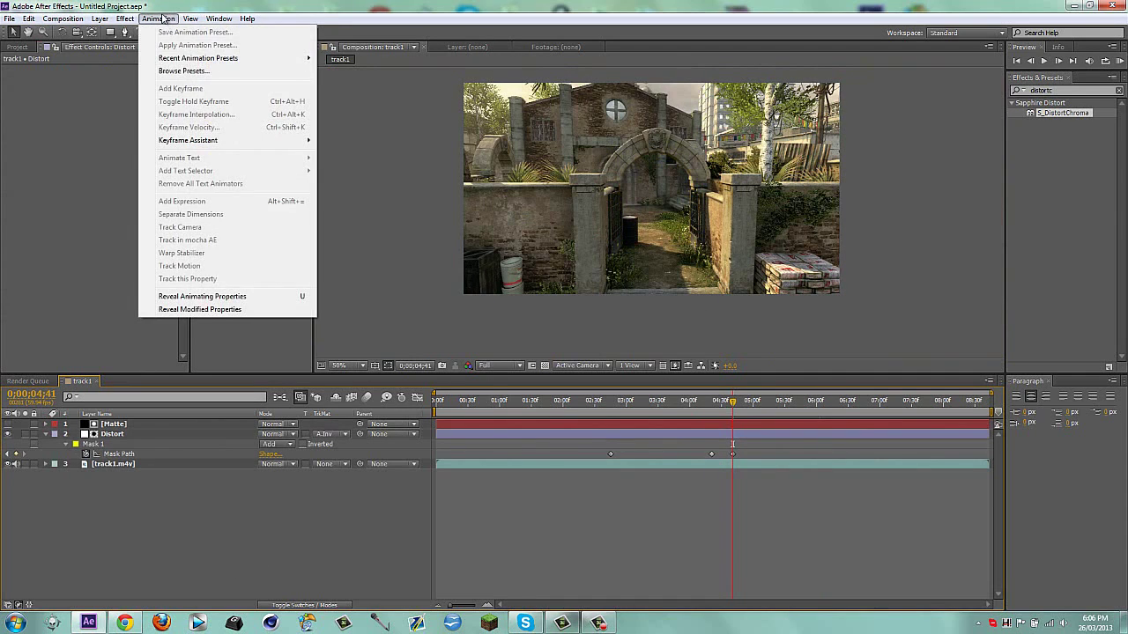
click(221, 481)
In Windows Explorer, browse on drive C: to Program Files, Adobe, Adobe After Effects CS6, Support Files.
click(88, 623)
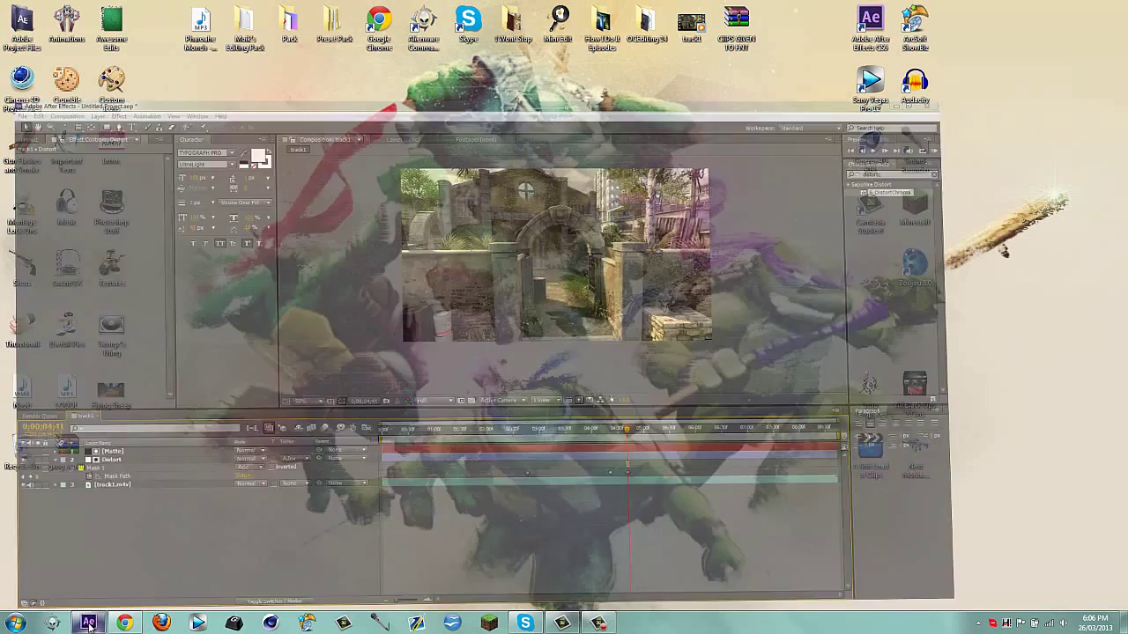
click(15, 625)
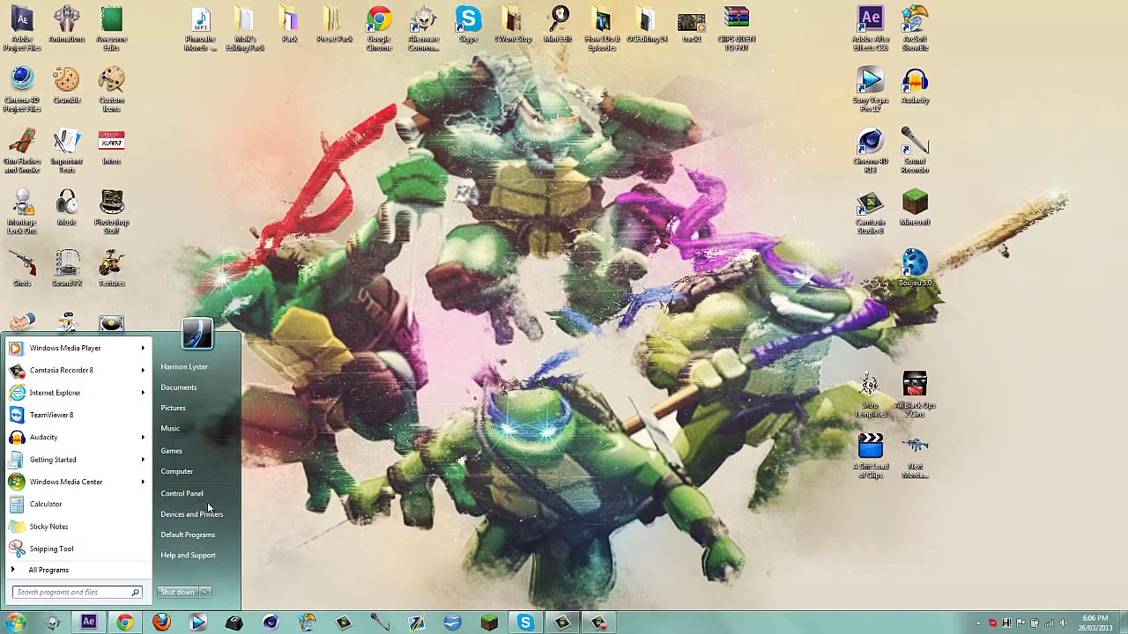
click(197, 469)
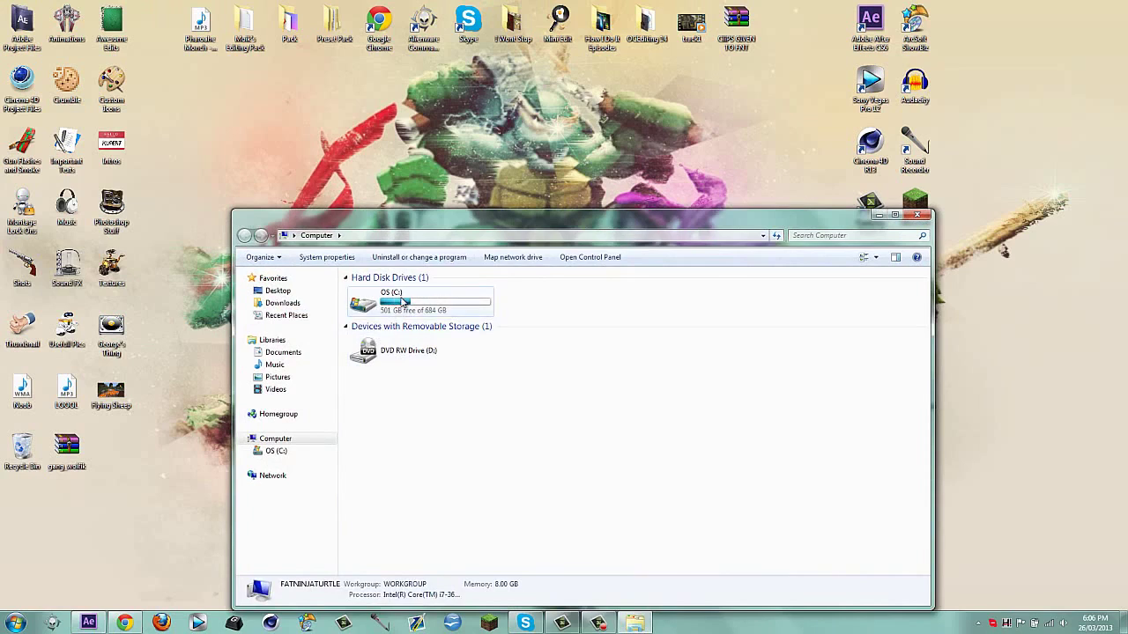
double_click(401, 300)
click(401, 303)
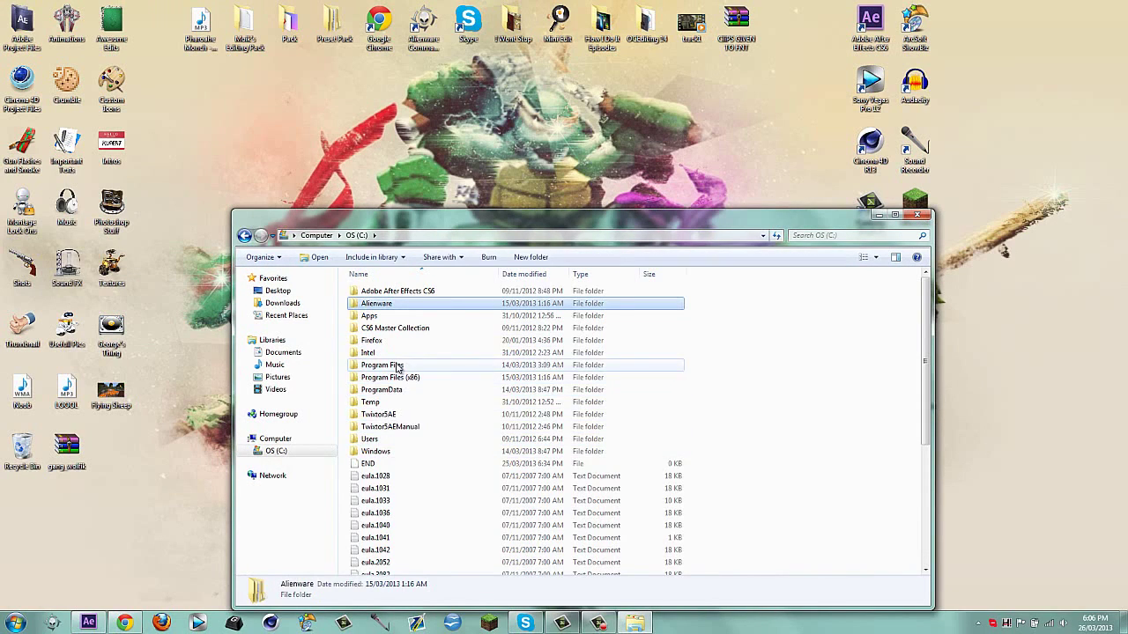
double_click(396, 366)
double_click(398, 291)
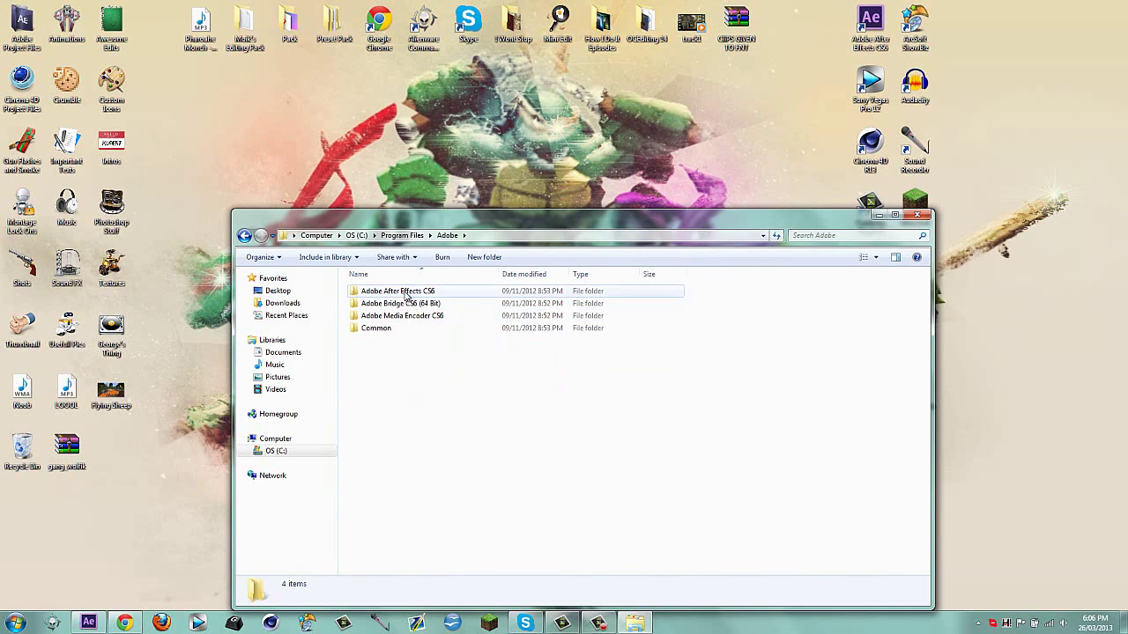
double_click(406, 294)
double_click(370, 292)
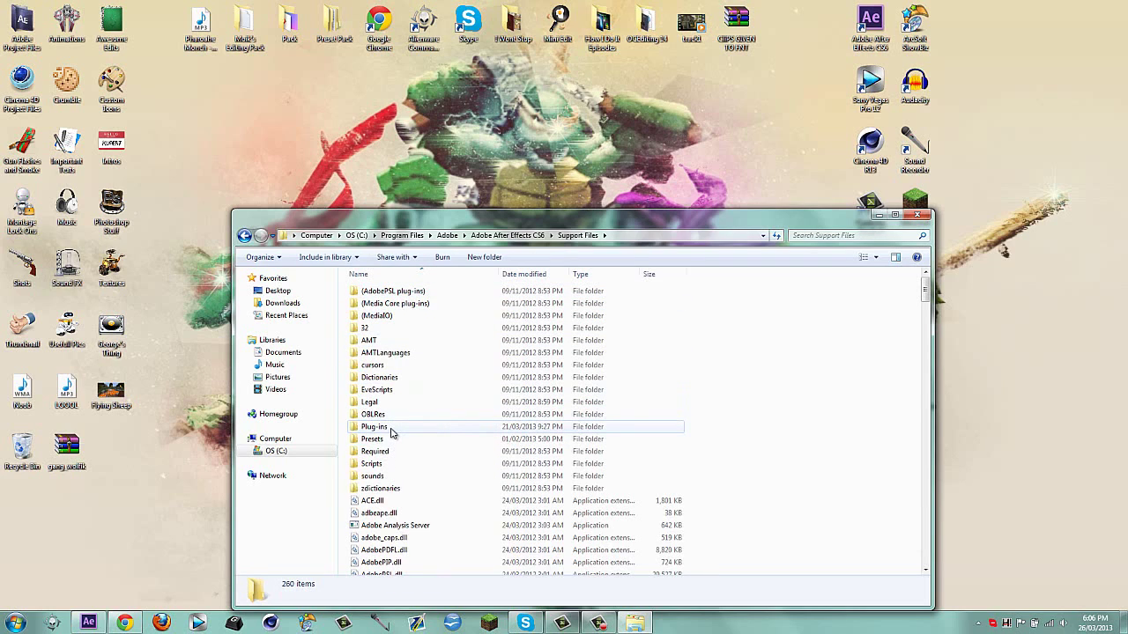
Look into the Plug-ins and Presets folders, including Custom Presets, and close the Explorer window.
double_click(391, 432)
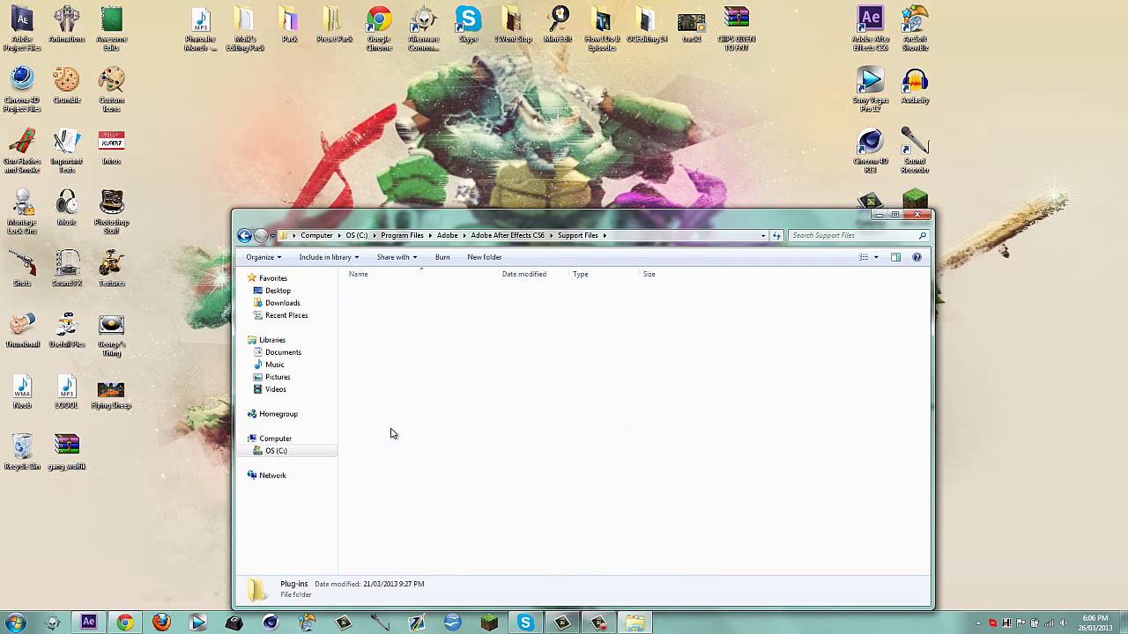
click(244, 236)
double_click(379, 444)
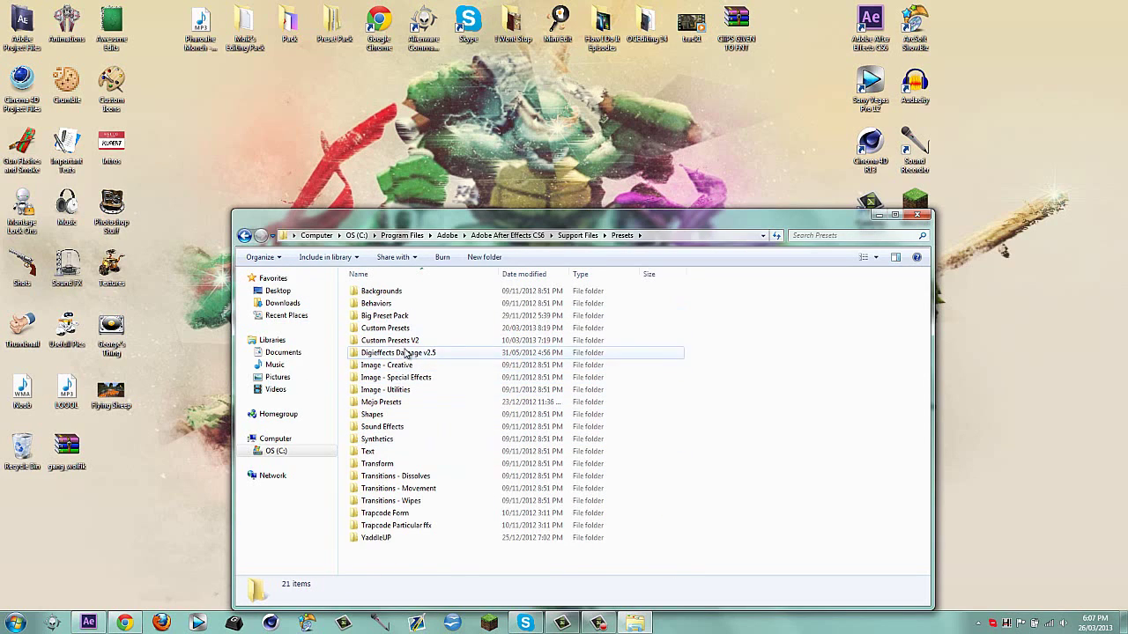
double_click(385, 327)
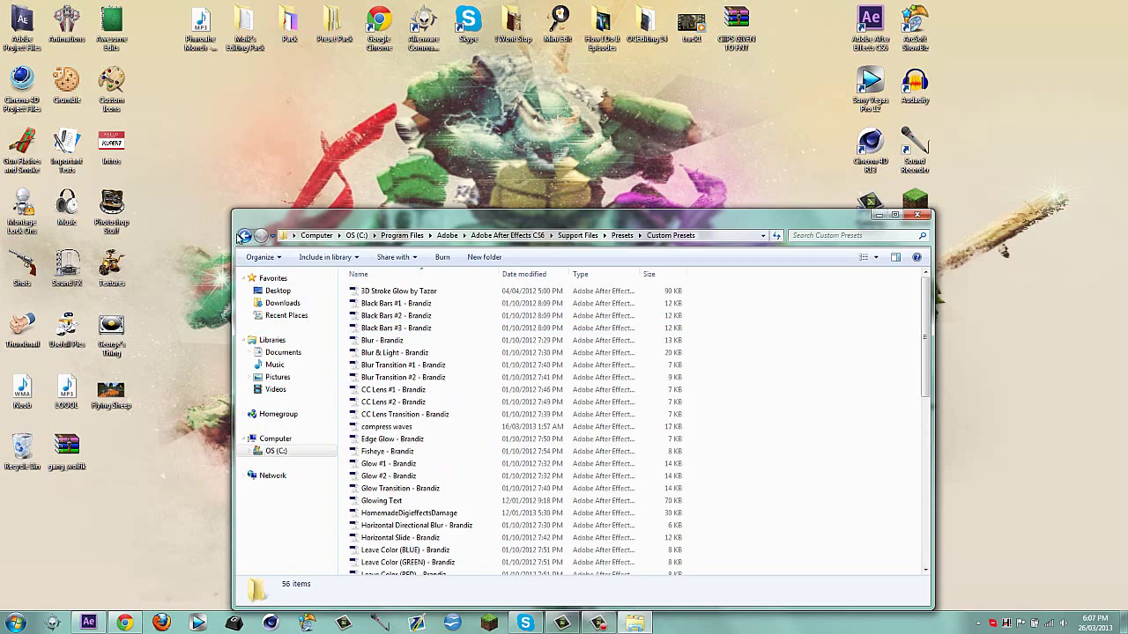
click(244, 236)
click(924, 215)
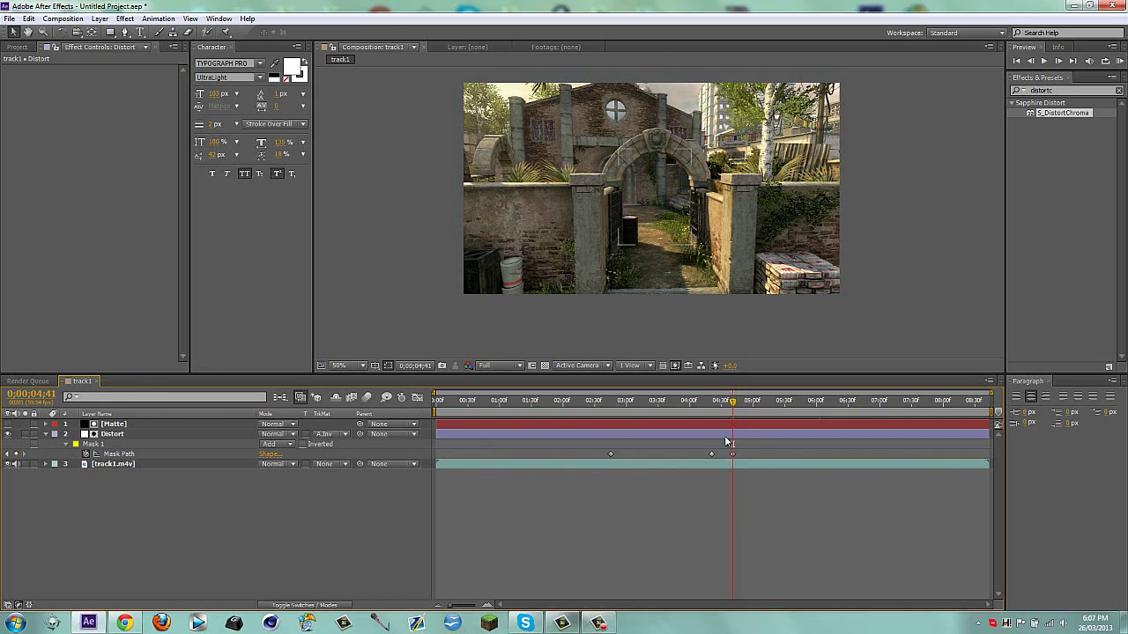
In After Effects, apply the saved animation preset "Doorway to Heavan" to the Distort layer at 0;00;04;41.
click(603, 431)
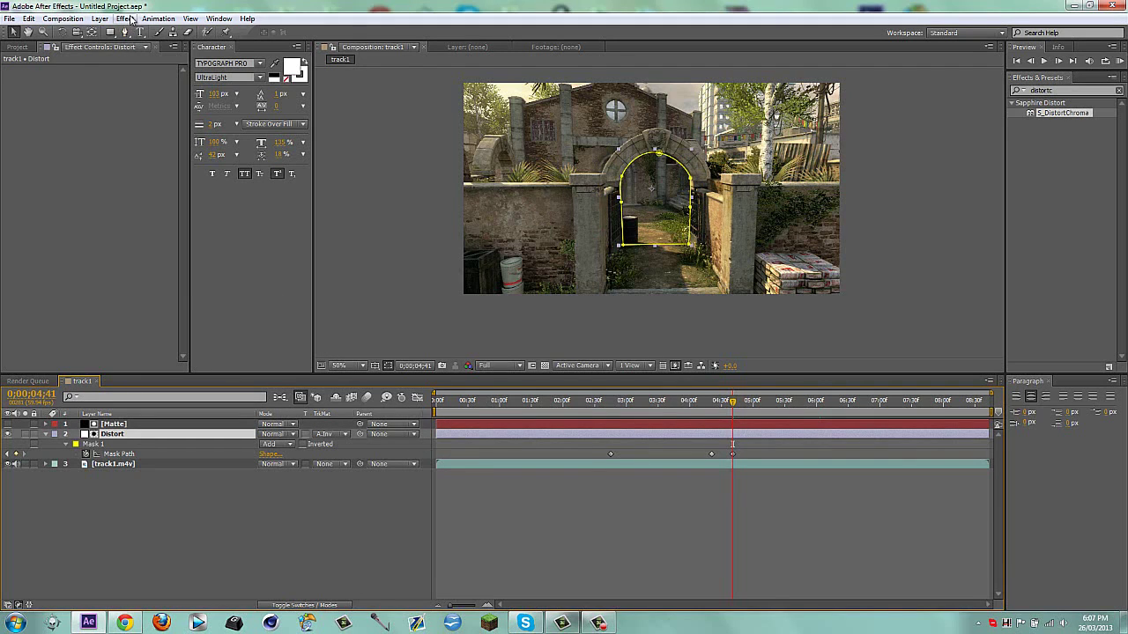
click(158, 18)
mouse_move(280, 62)
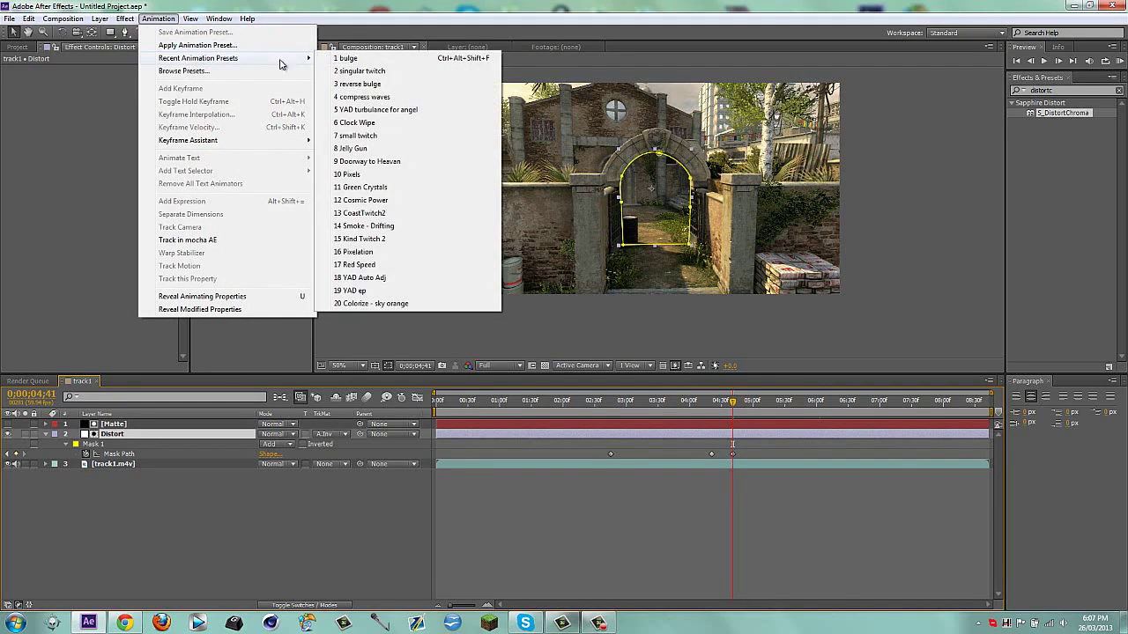
click(236, 45)
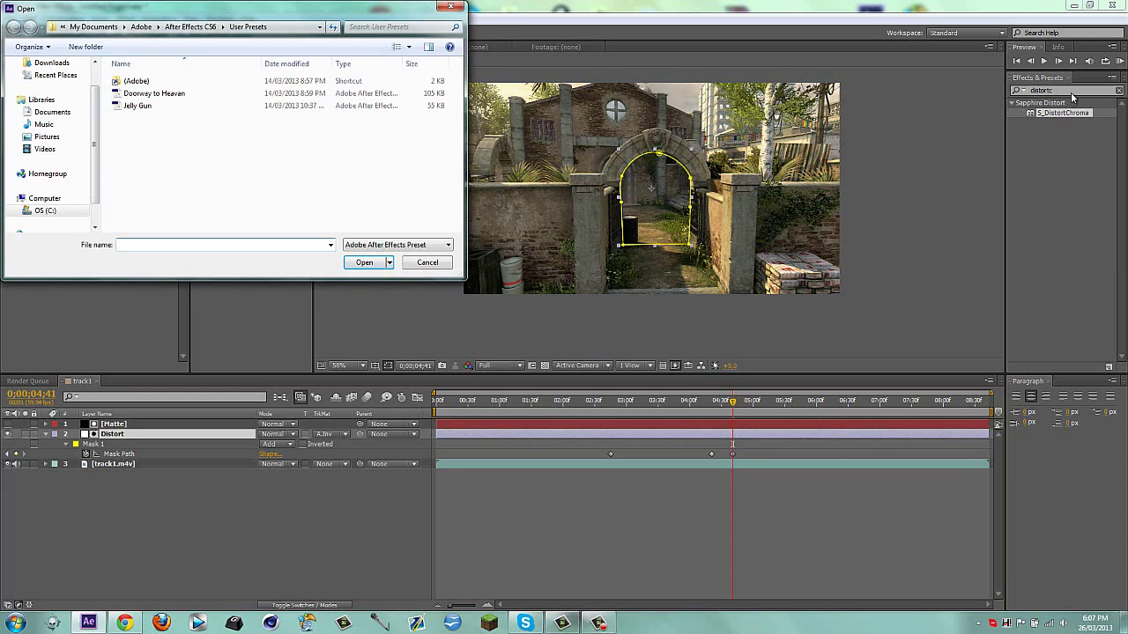
double_click(160, 95)
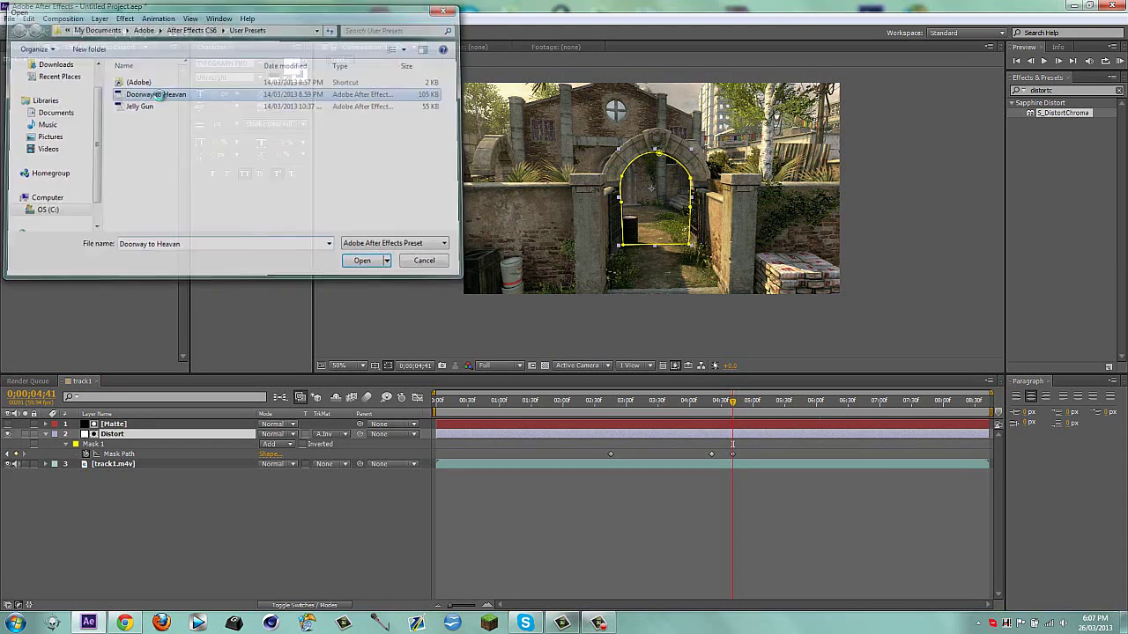
click(334, 513)
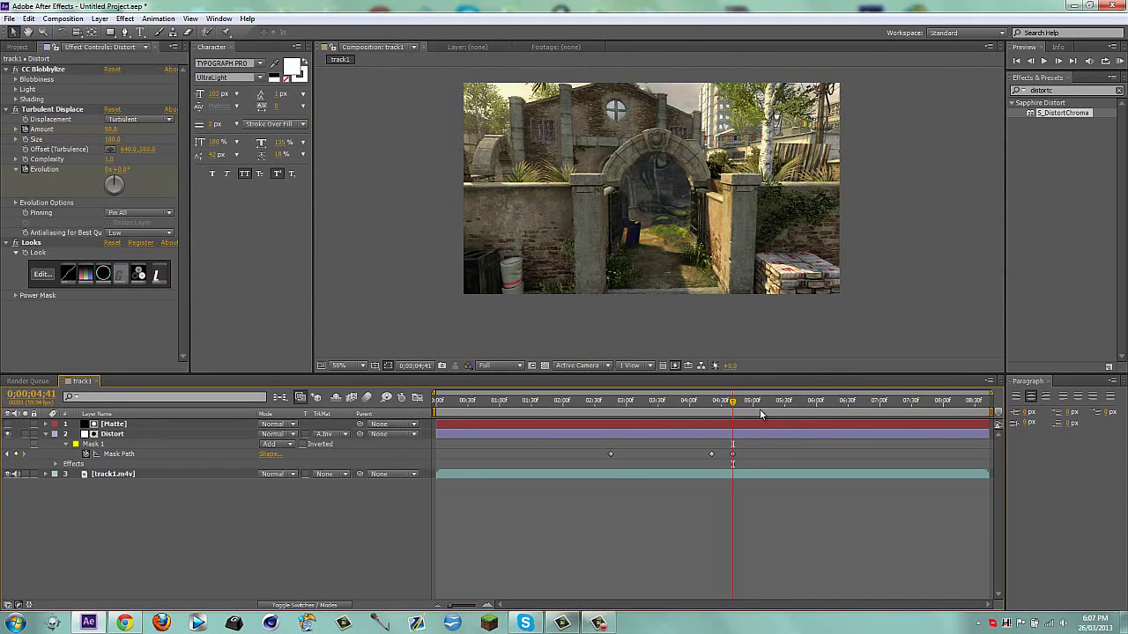
Examine the preset's CC Blobbylize and Turbulent Displace effects and the archway distortion at 0;00;05;38 and close up at 0;00;04;31.
drag(756, 402, 843, 403)
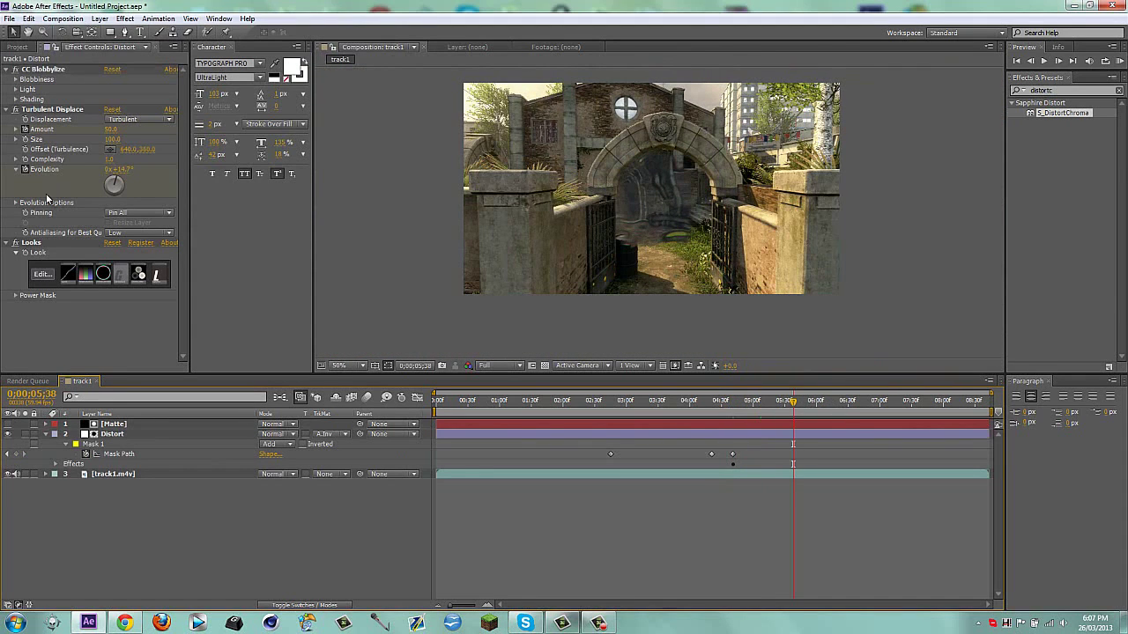
click(66, 69)
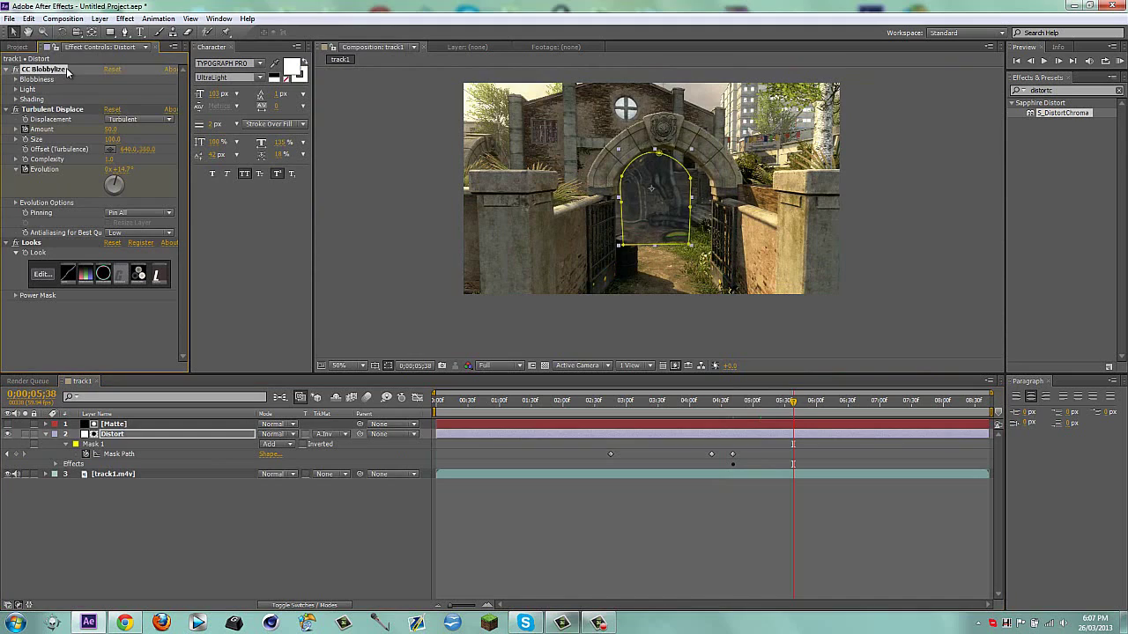
click(117, 316)
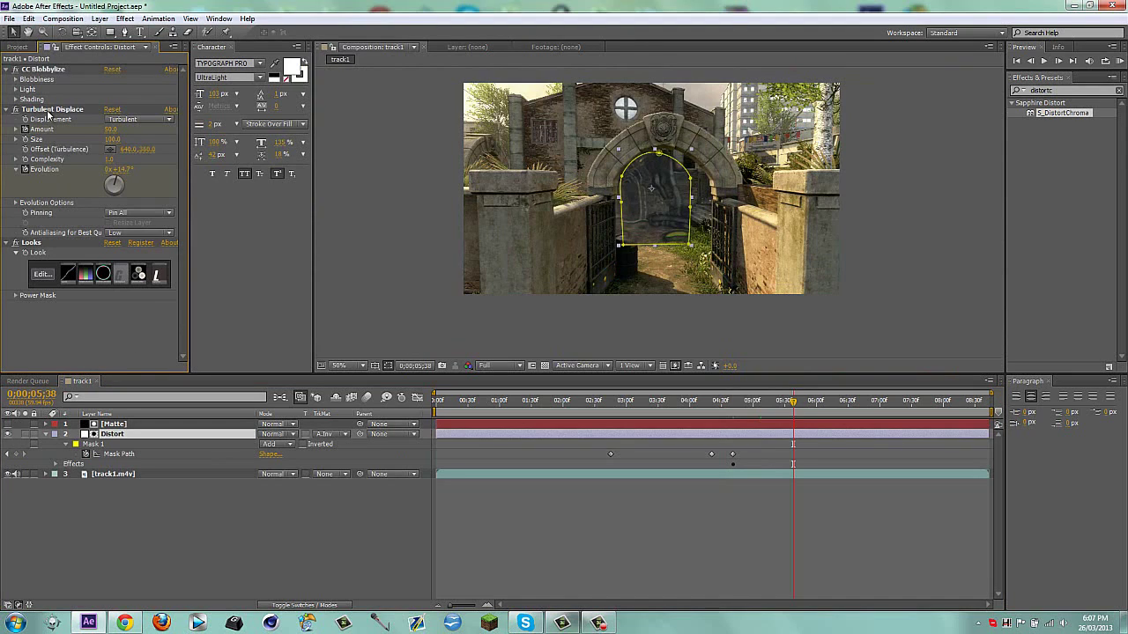
click(49, 110)
click(120, 331)
click(722, 405)
click(294, 526)
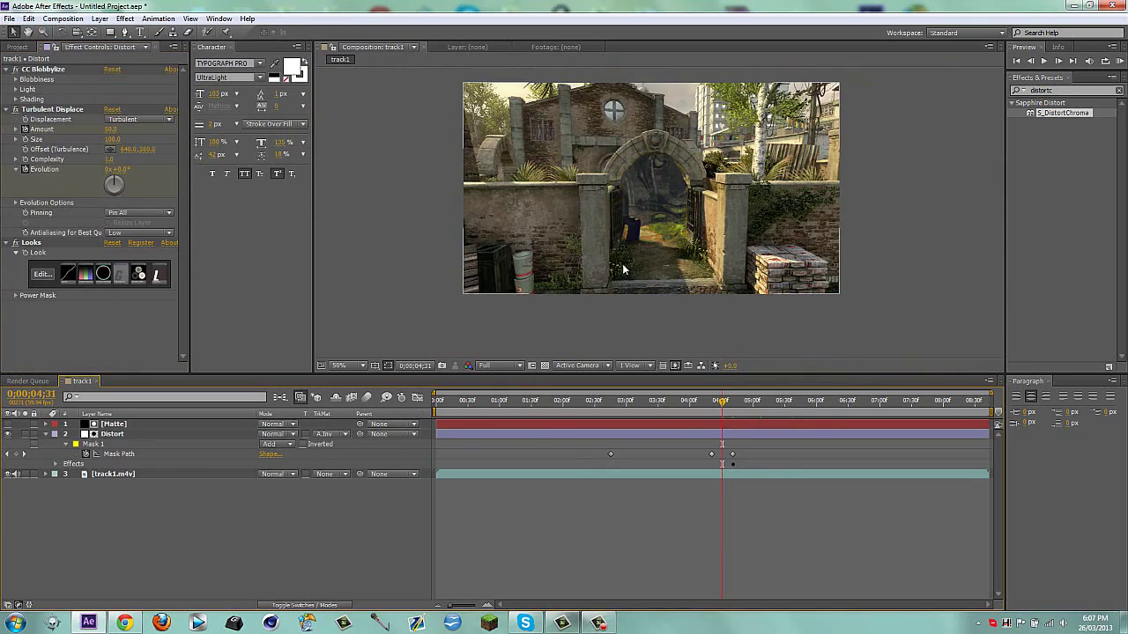
scroll(624, 269, up, 1)
key(h)
drag(735, 201, 645, 253)
key(v)
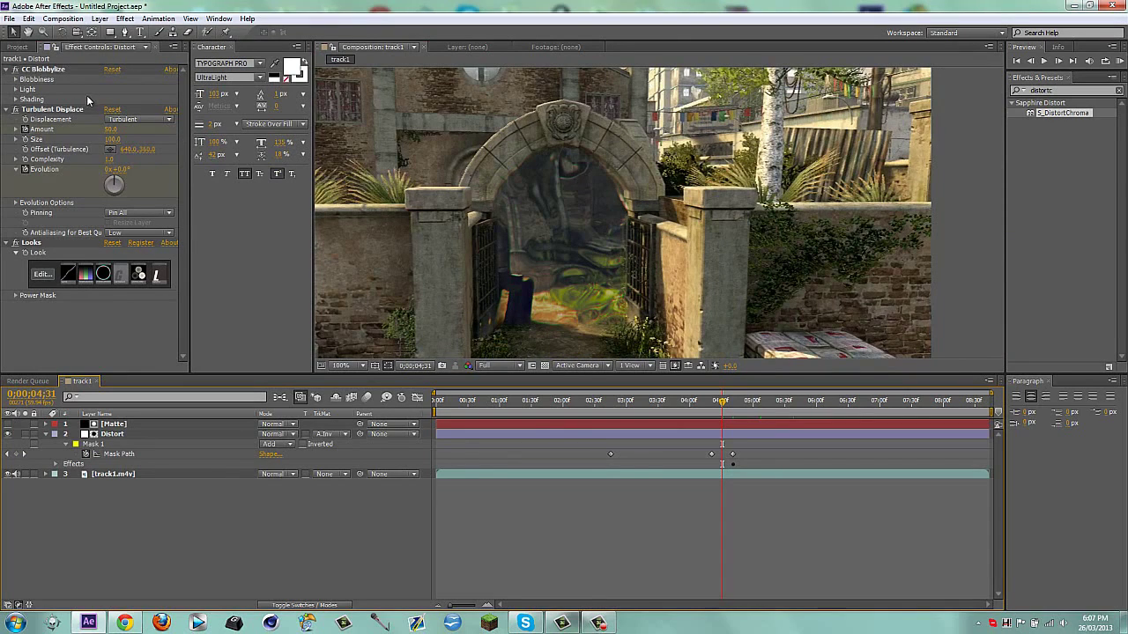
Examine the CC Blobbylize Blobbiness settings, the Distort layer's modified properties and the distortion at 0;00;06;24, and collapse the layer.
click(16, 80)
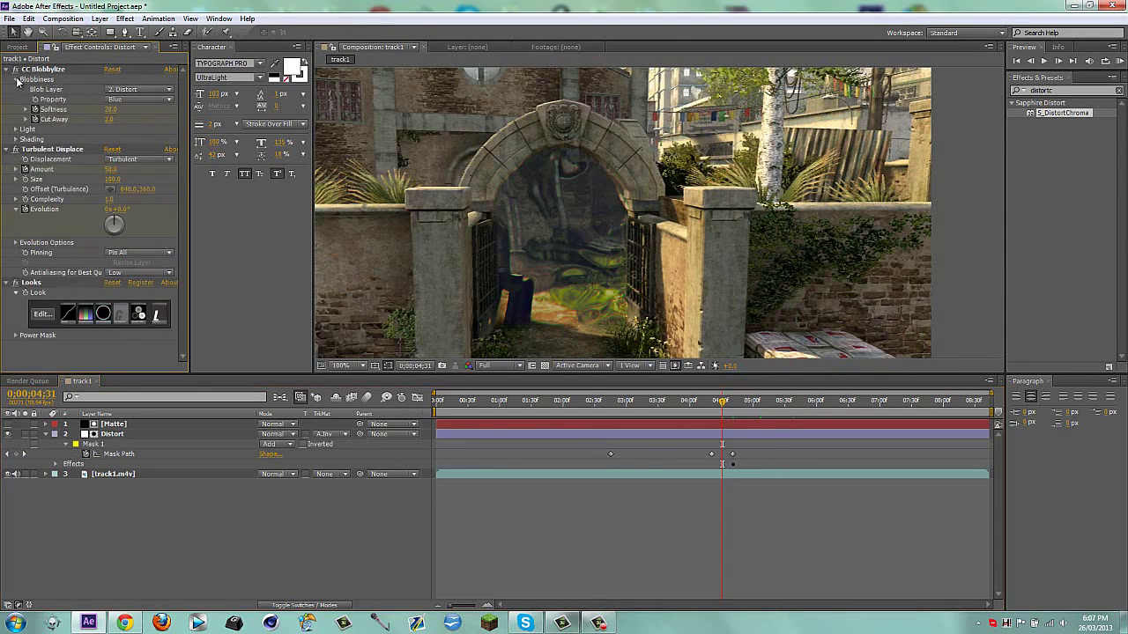
click(740, 435)
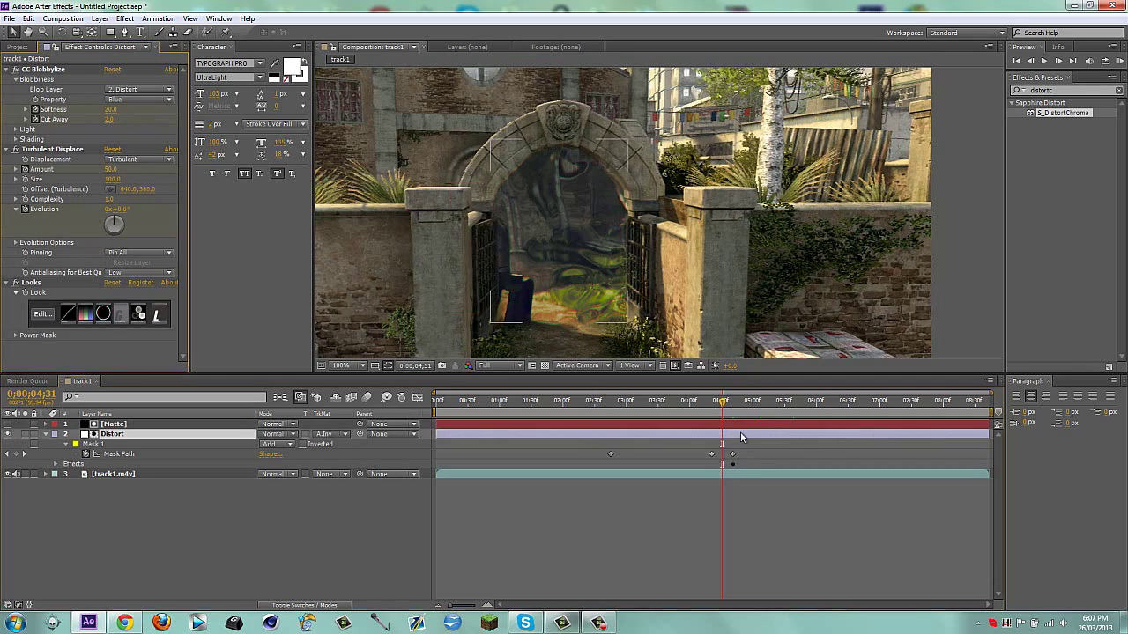
key(u)
key(u)
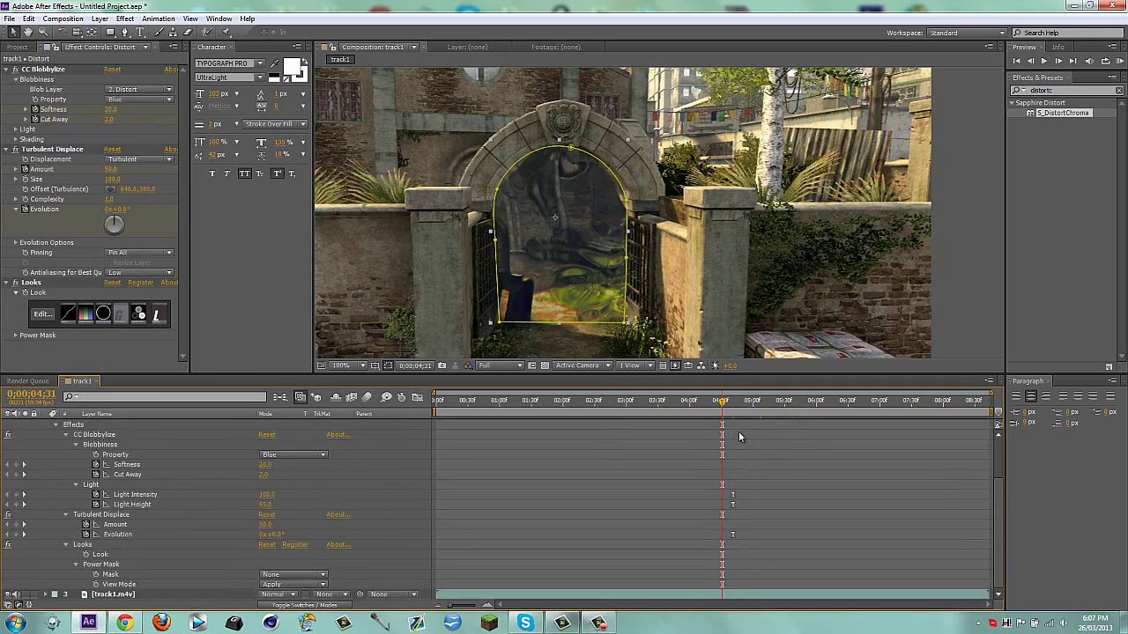
drag(723, 402, 842, 403)
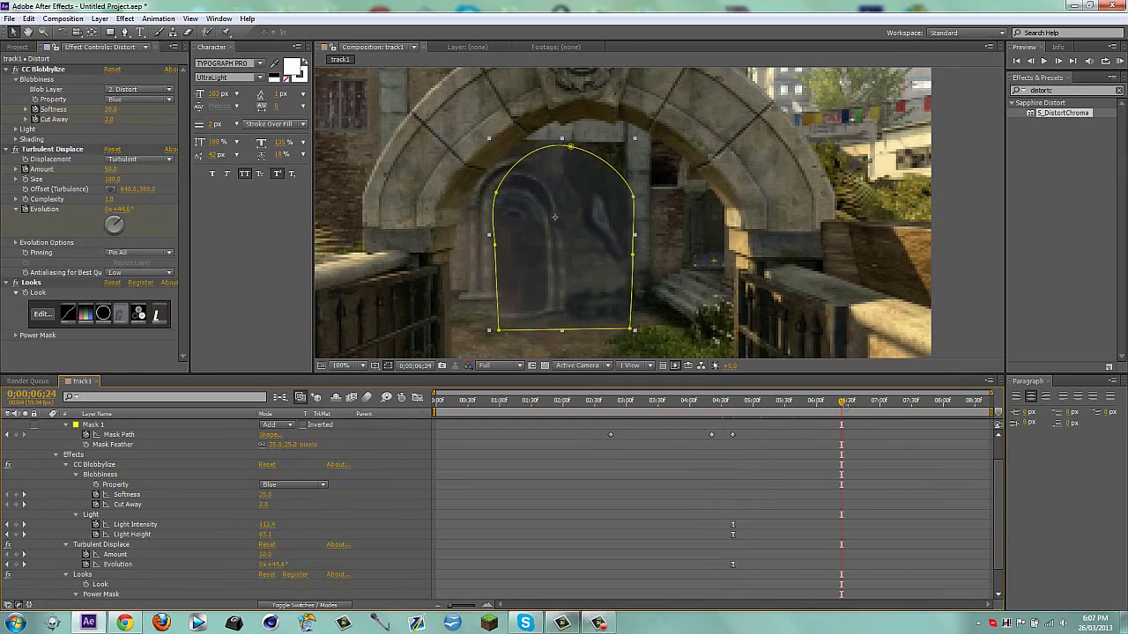
key(u)
click(218, 517)
click(789, 433)
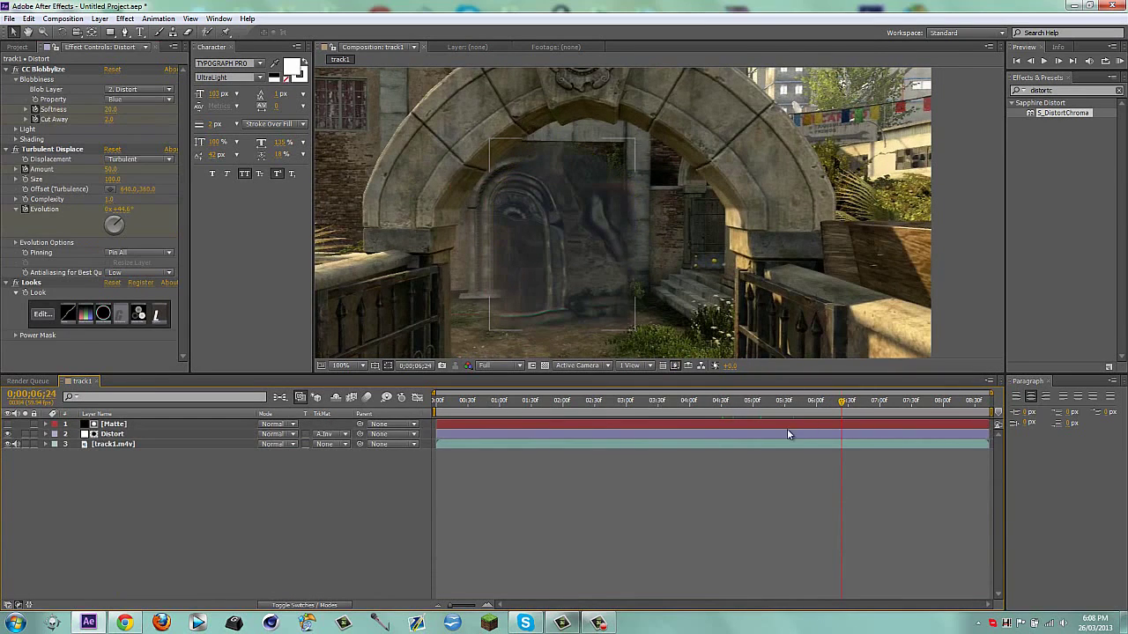
Examine the archway distortion close up at 0;00;06;24, at 0;00;05;02 and at 0;00;04;40, ending on the whole frame.
scroll(642, 284, up, 1)
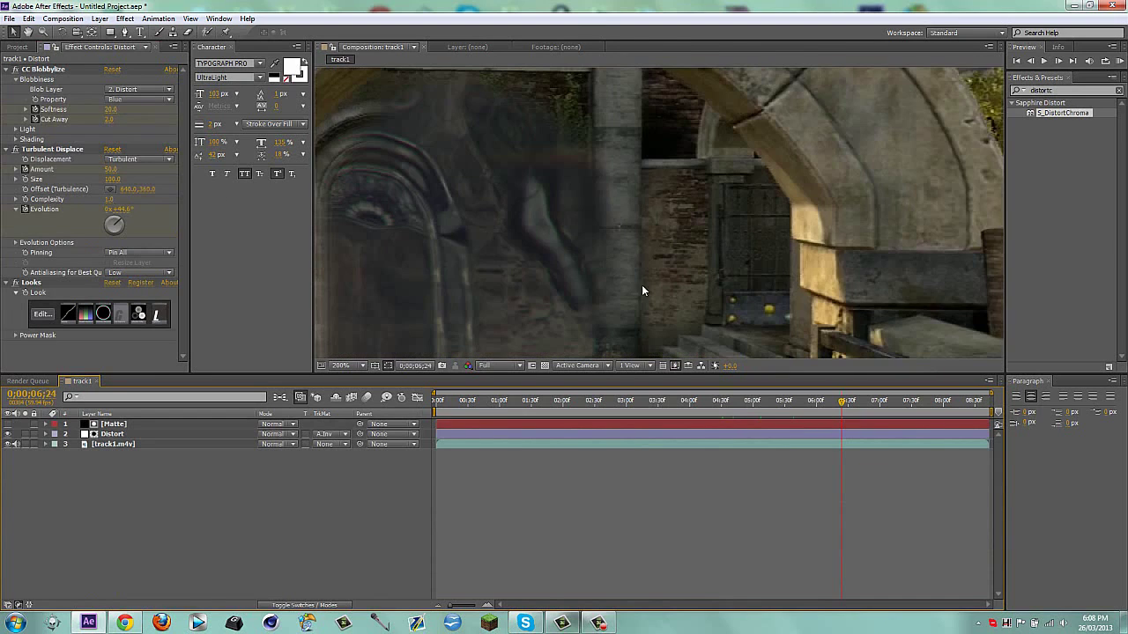
scroll(661, 214, down, 1)
scroll(660, 214, down, 1)
click(754, 402)
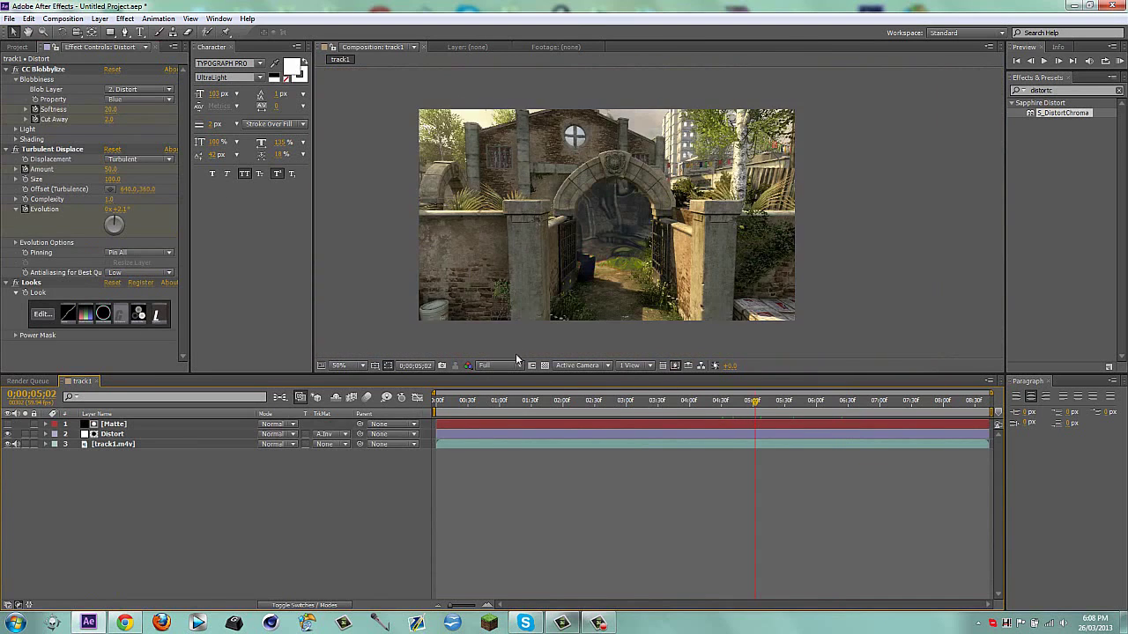
scroll(598, 281, up, 1)
click(336, 553)
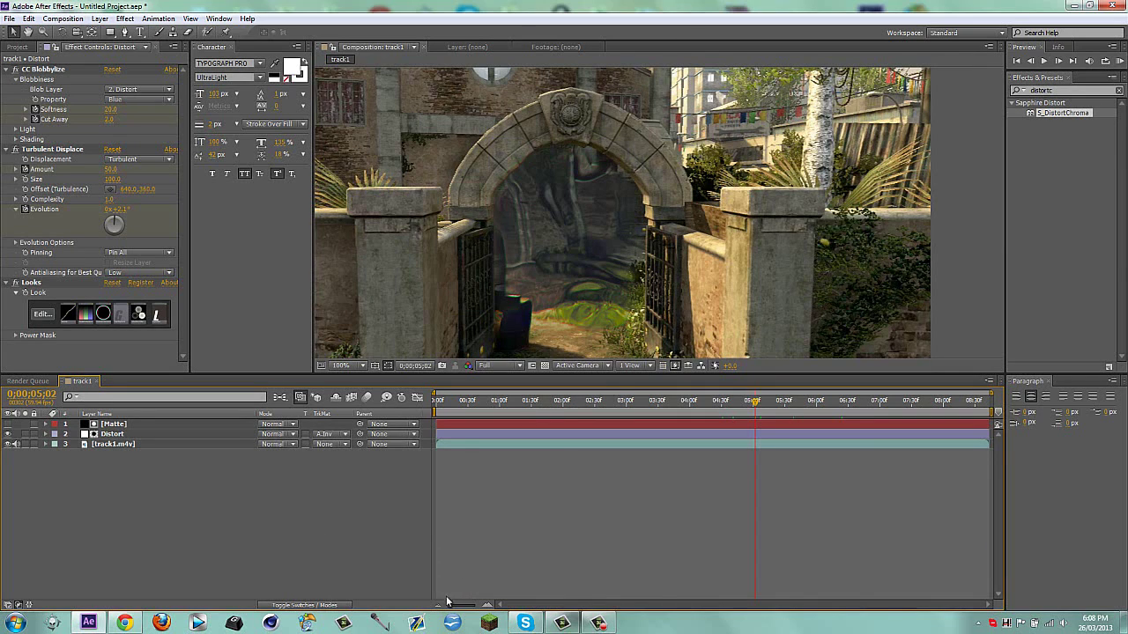
click(732, 406)
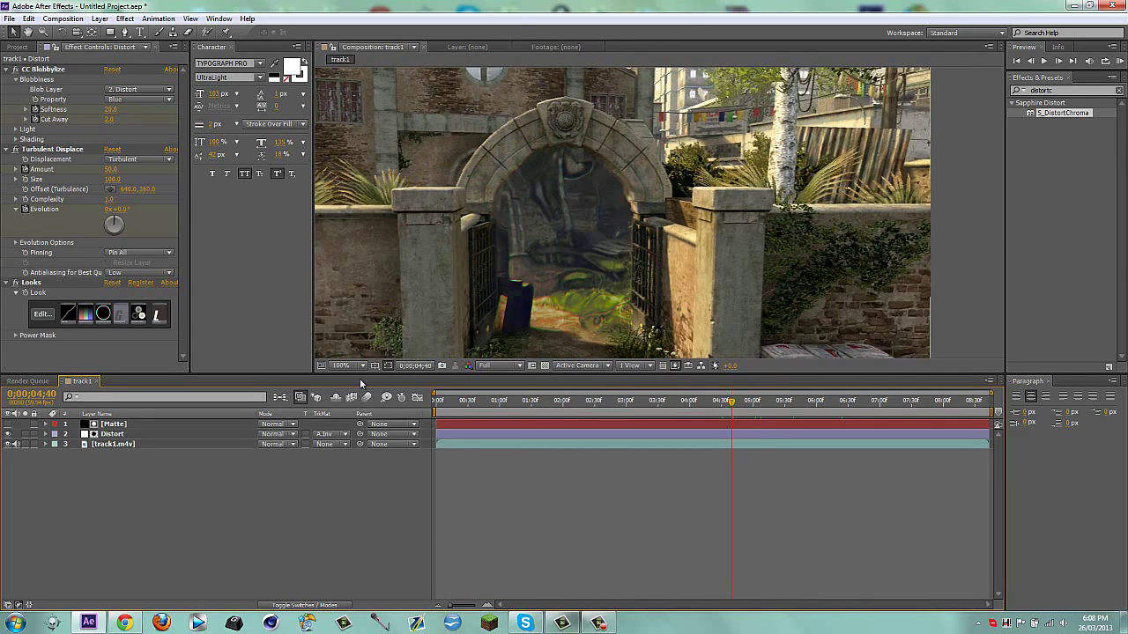
scroll(593, 142, down, 1)
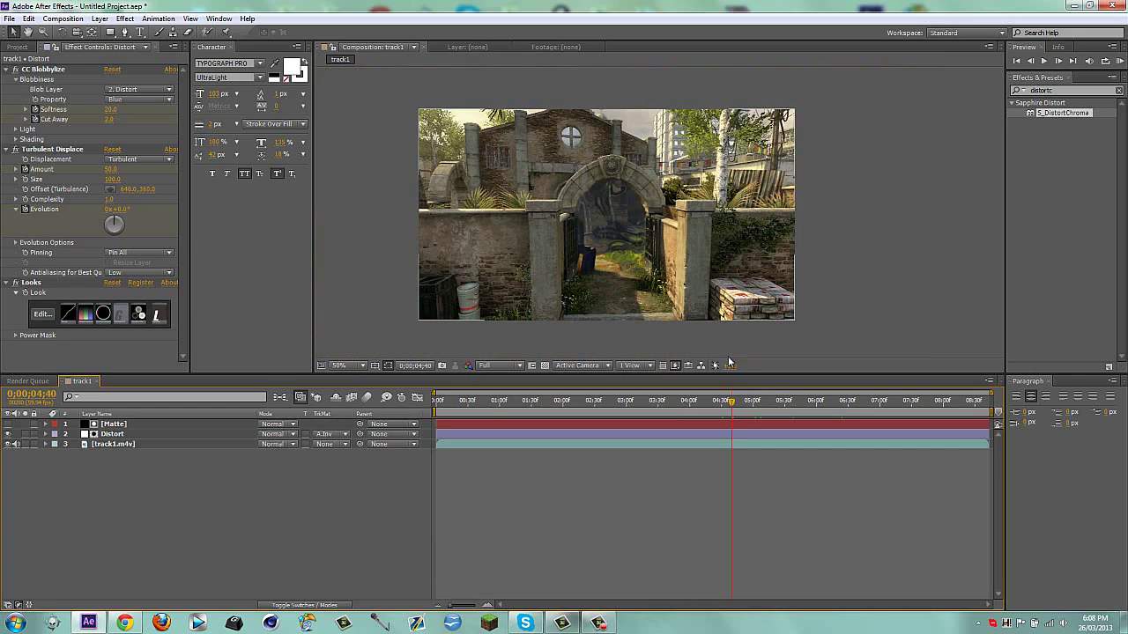
Collapse the CC Blobbylize, Turbulent Displace and Looks effect settings of the Distort layer.
click(7, 69)
click(6, 79)
click(6, 89)
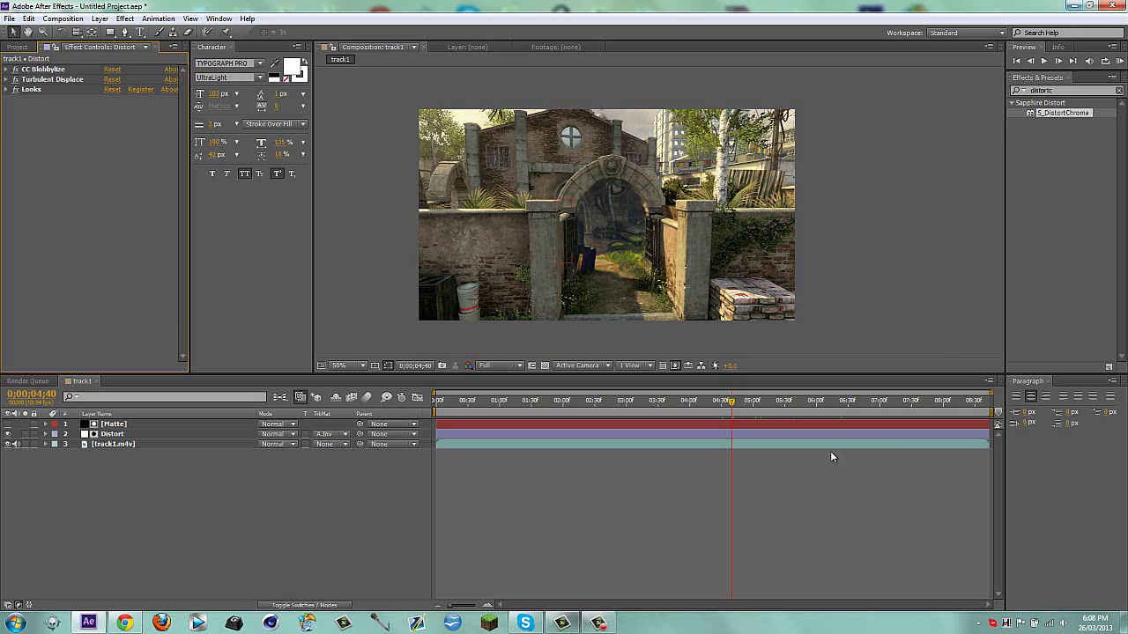
Minimize After Effects to reveal the desktop and bring up the screen recorder's controls.
click(1077, 5)
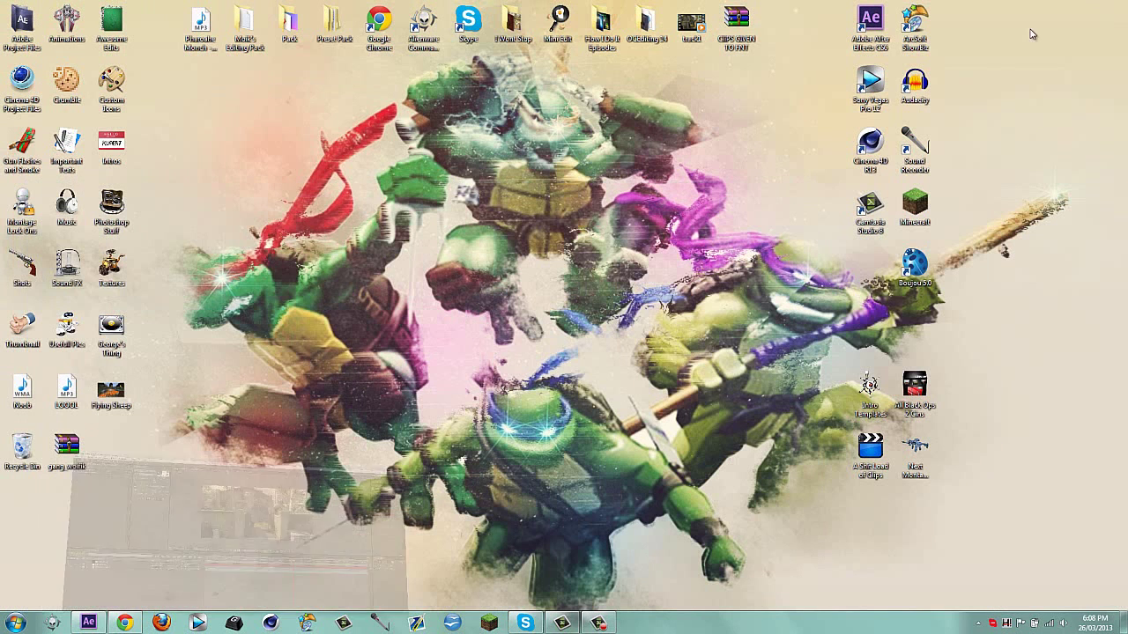
click(599, 623)
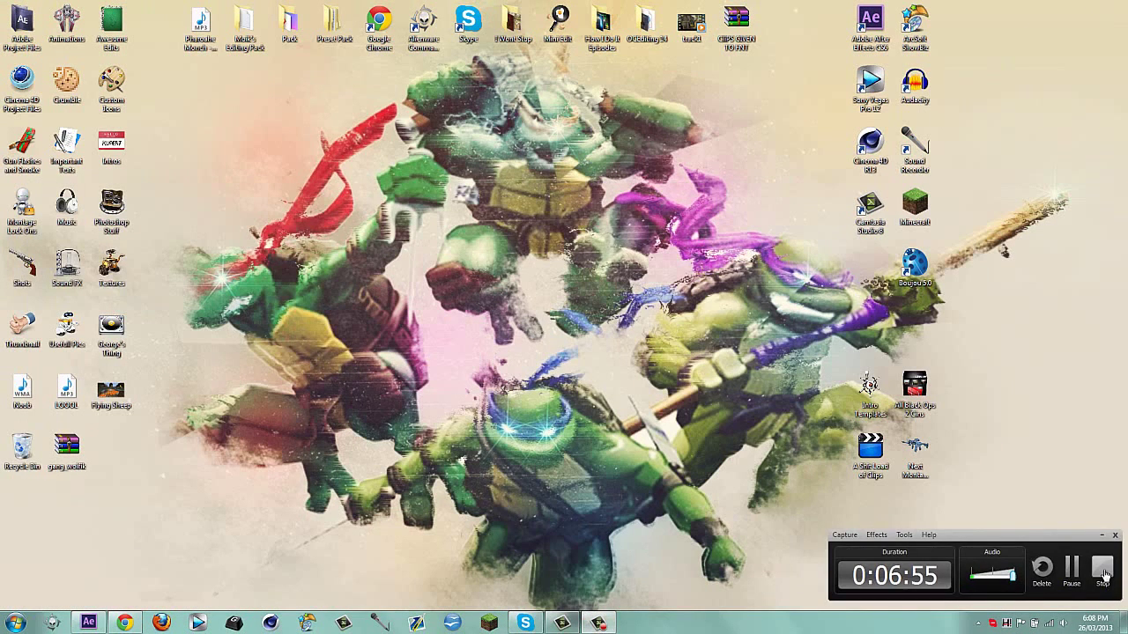